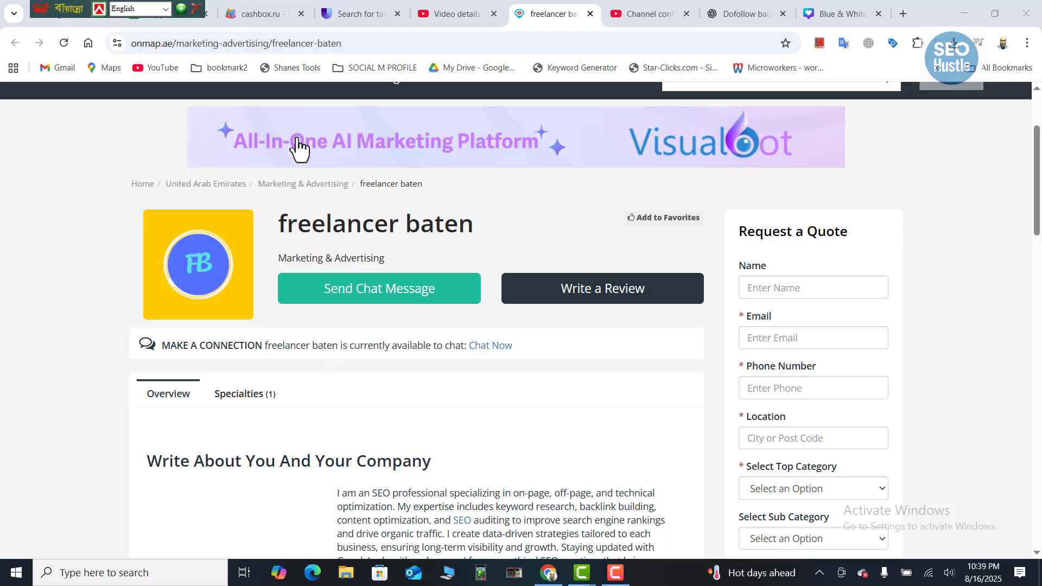
- Examine the existing freelancer profile on OnMap.ae, including its page address and where the SEO link in its description leads
left_click(358, 42)
left_click(377, 42)
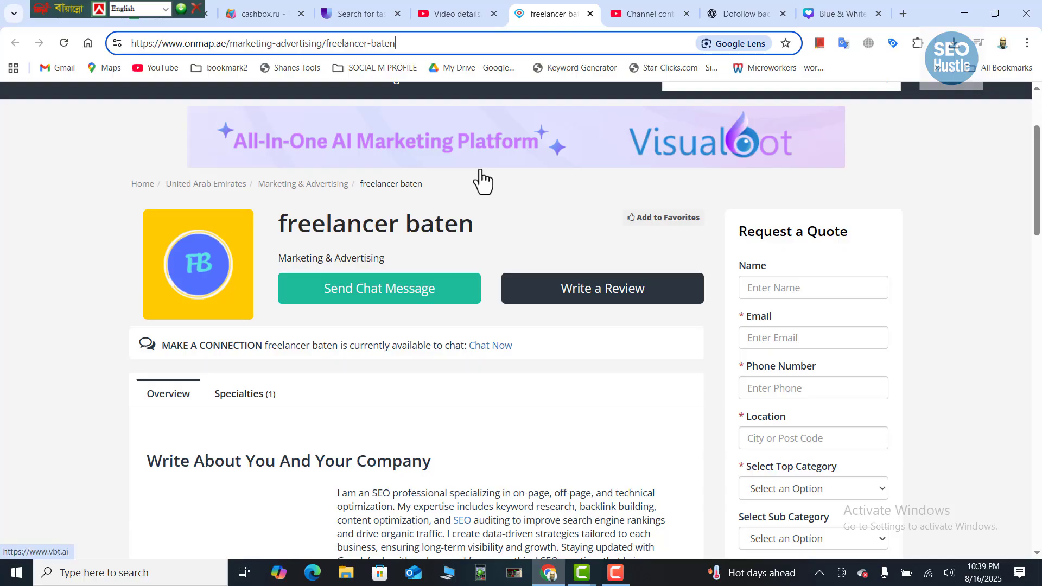
scroll(480, 179, "down", 3)
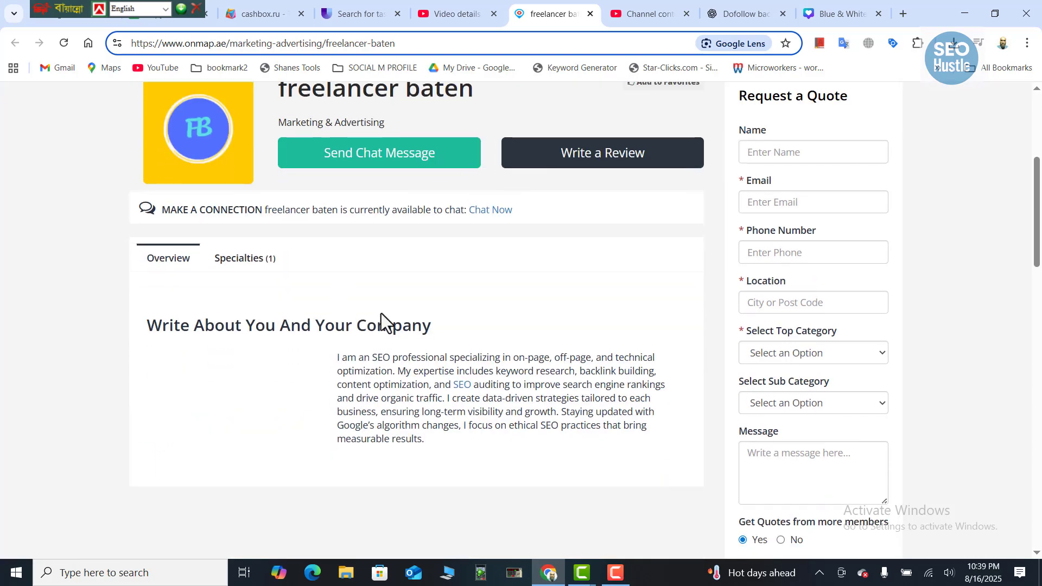
scroll(415, 308, "up", 3)
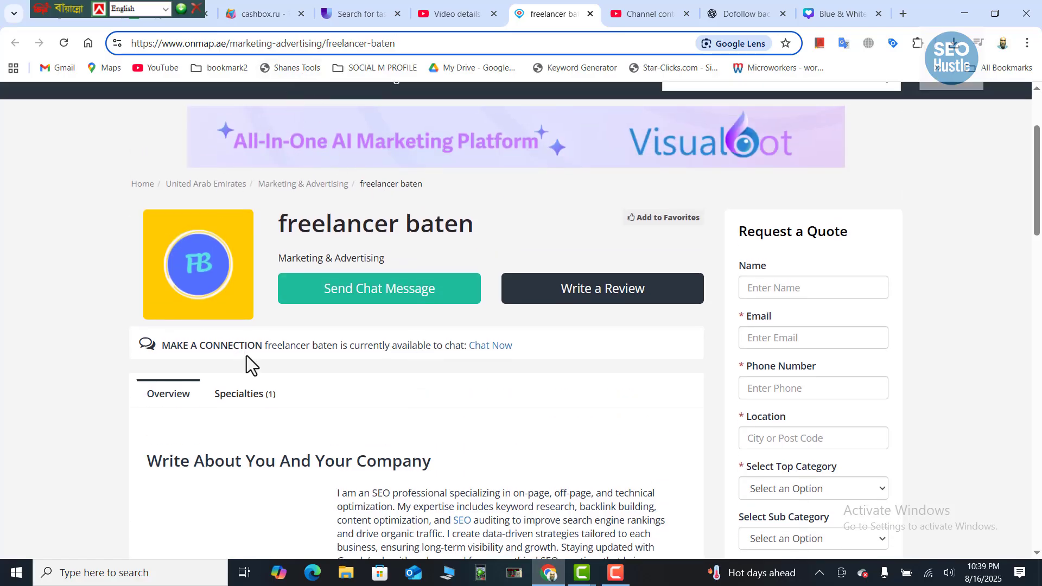
scroll(247, 357, "down", 4)
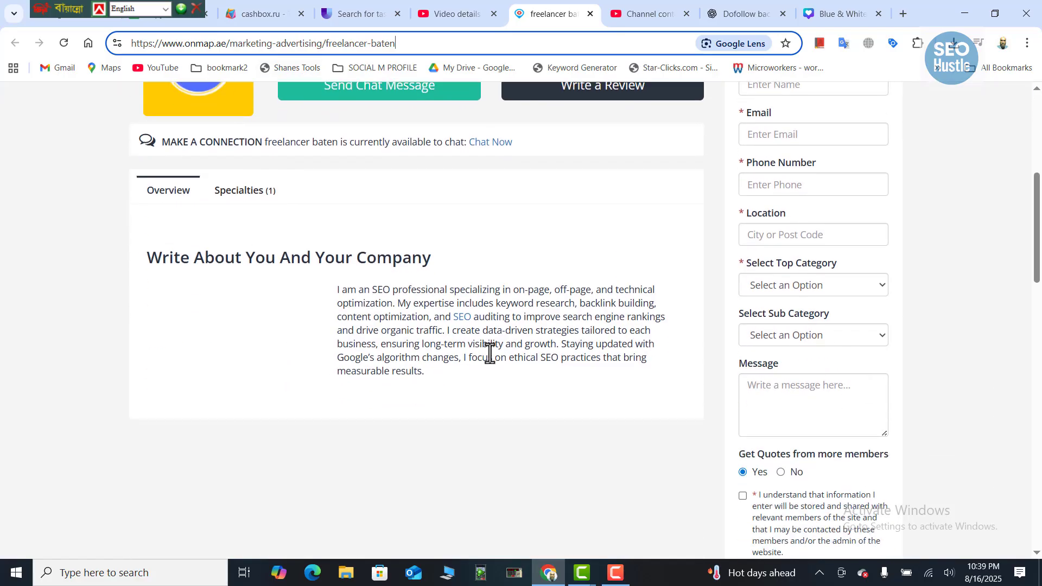
left_click(461, 318)
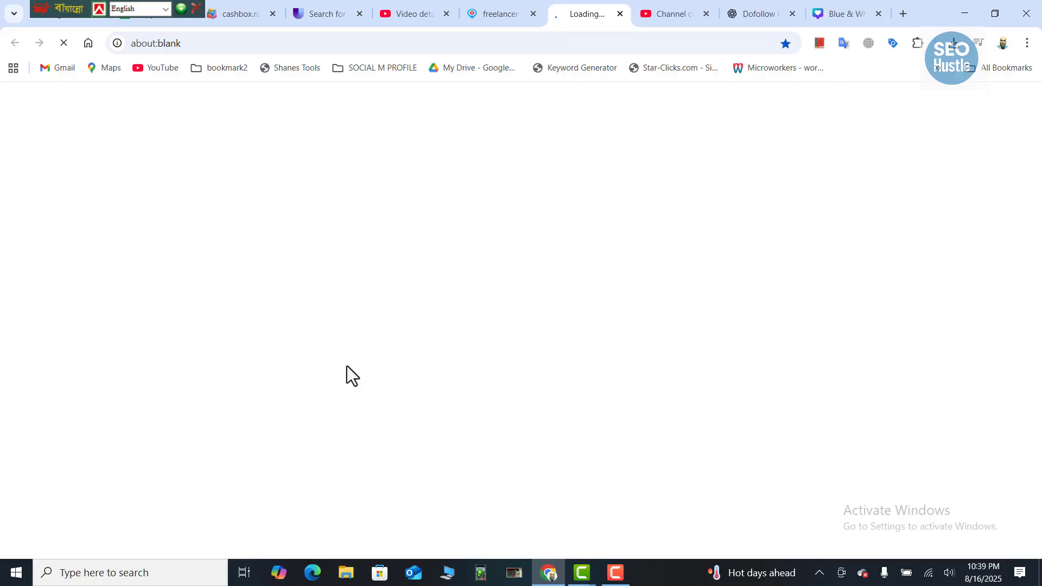
left_click(499, 16)
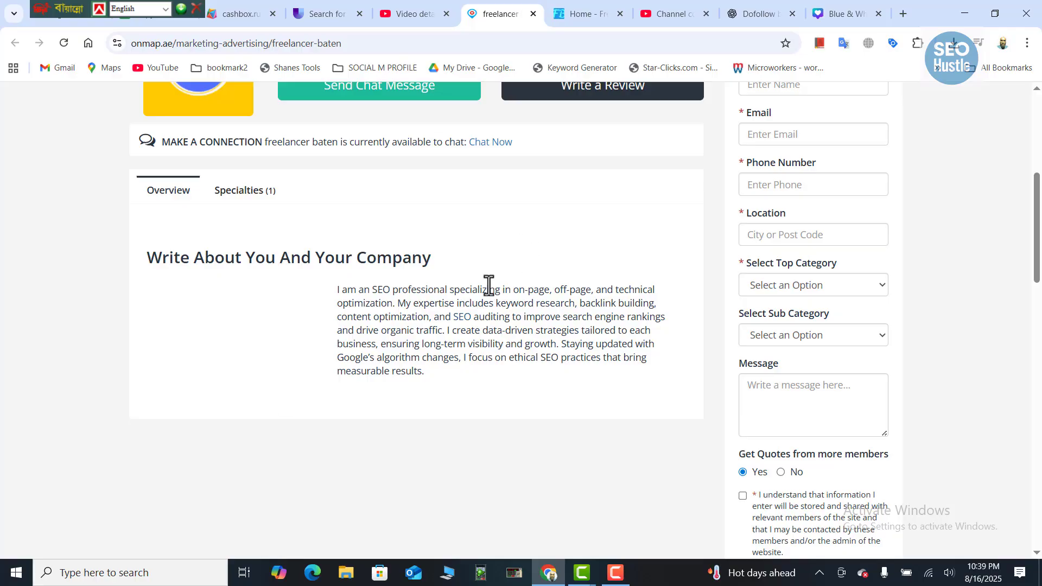
scroll(489, 285, "up", 5)
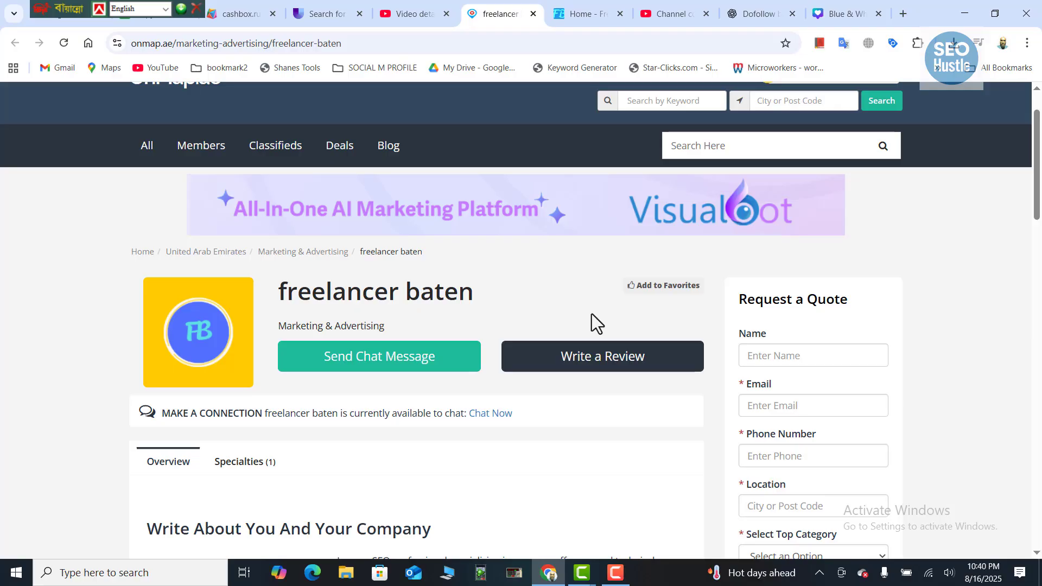
- Log out of the current OnMap.ae account and go to the site's home page
scroll(592, 313, "up", 2)
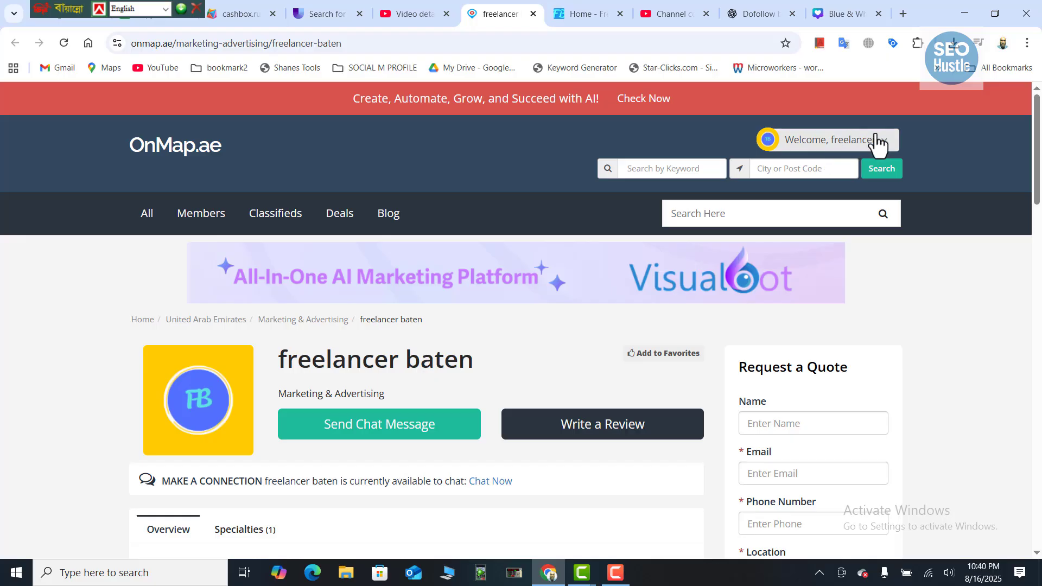
left_click(877, 142)
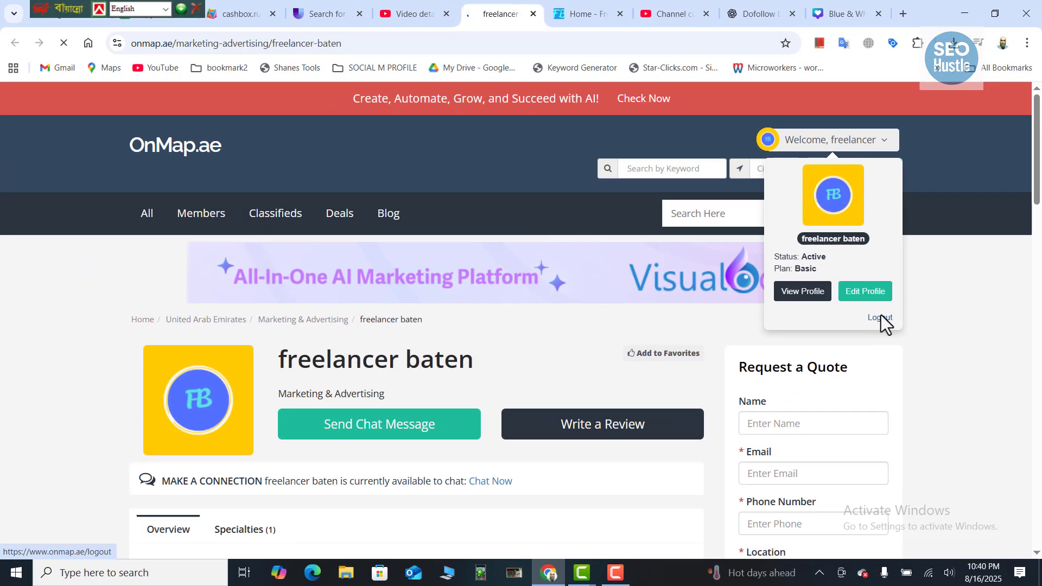
left_click(790, 493)
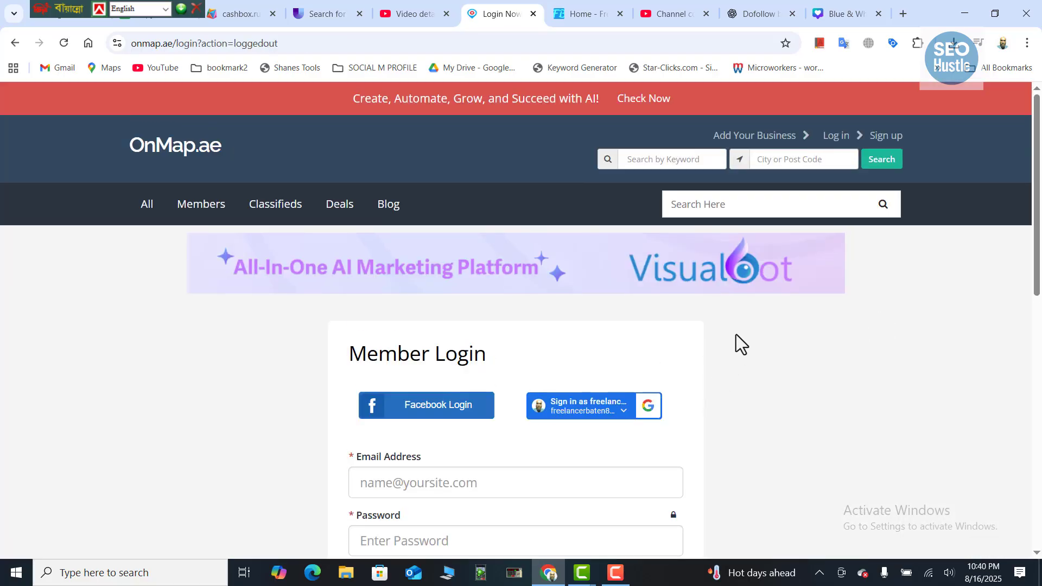
left_click(178, 155)
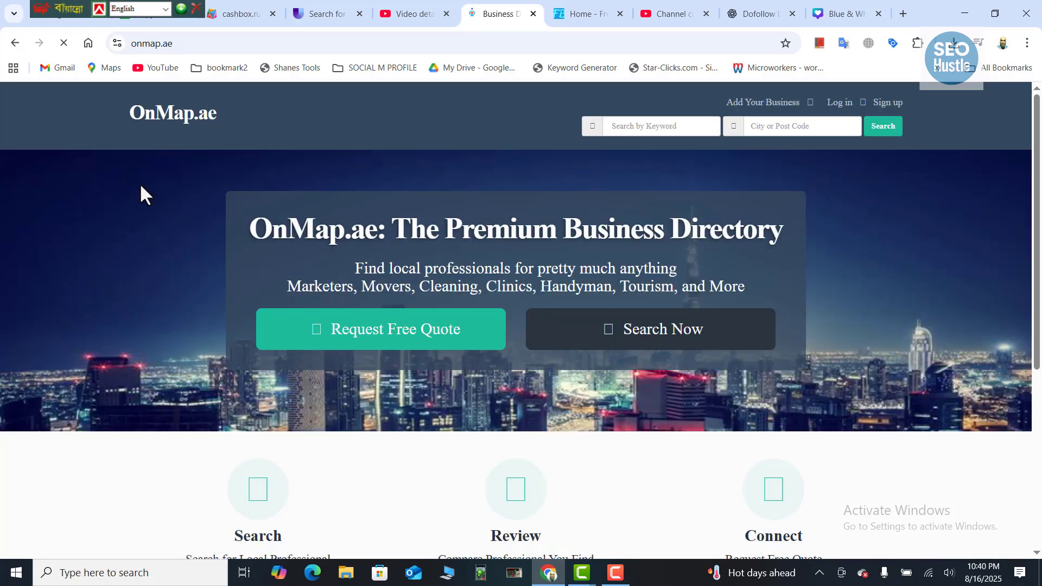
left_click(191, 43)
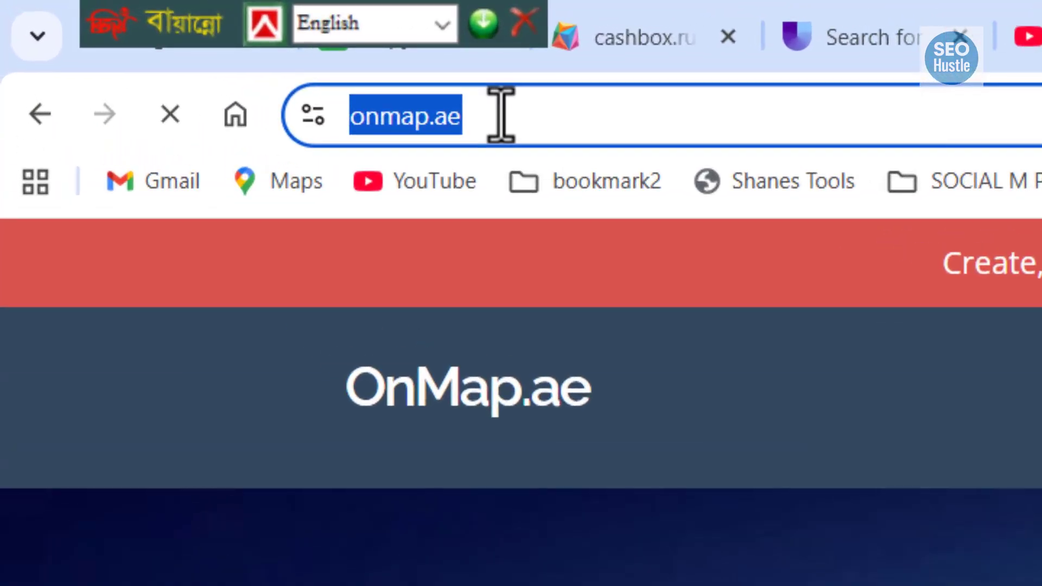
left_click(161, 43)
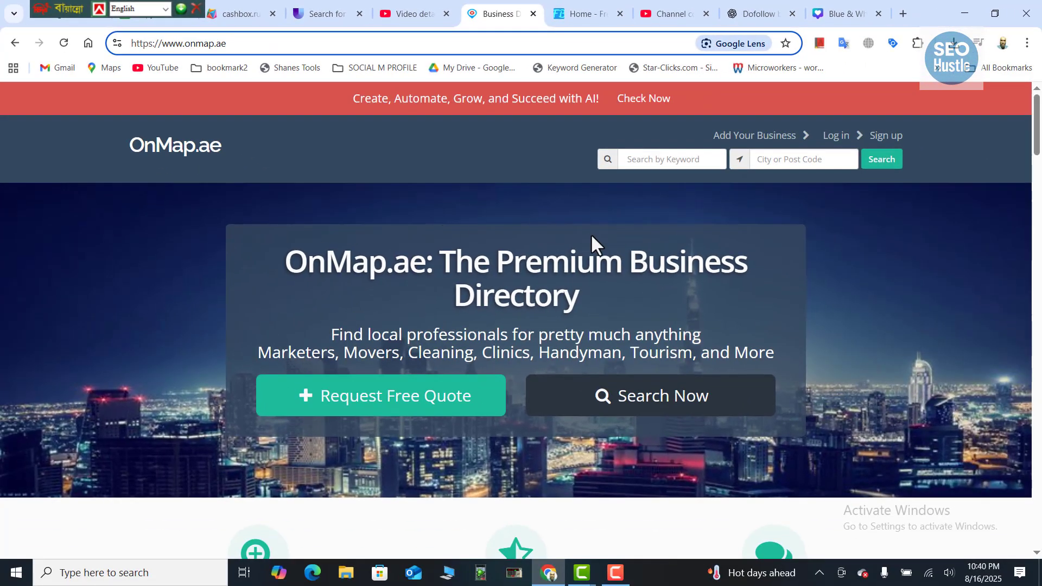
- Start a new sign-up and choose the Business User profile type with a public profile
left_click(884, 139)
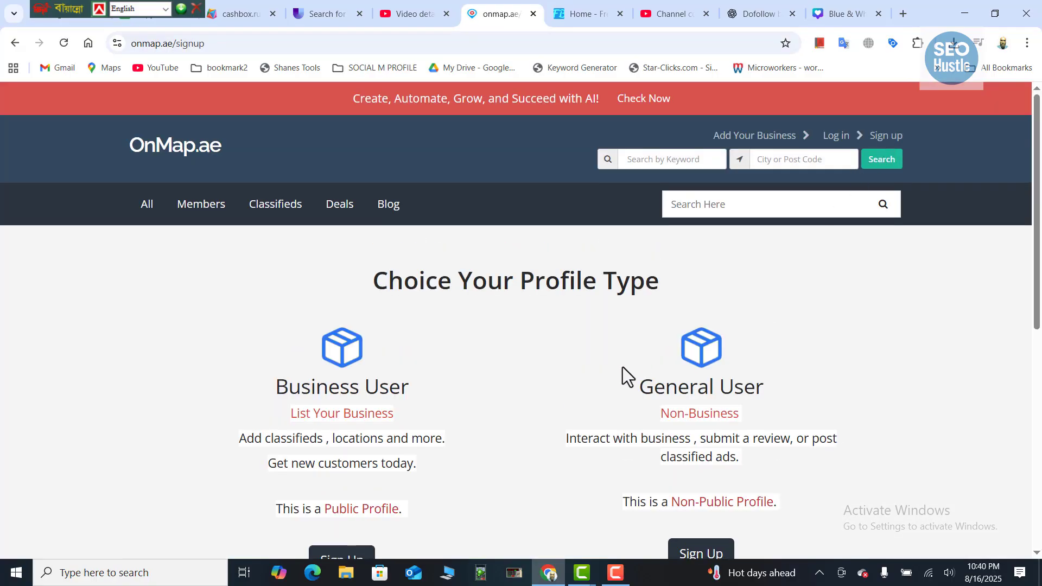
scroll(623, 367, "down", 2)
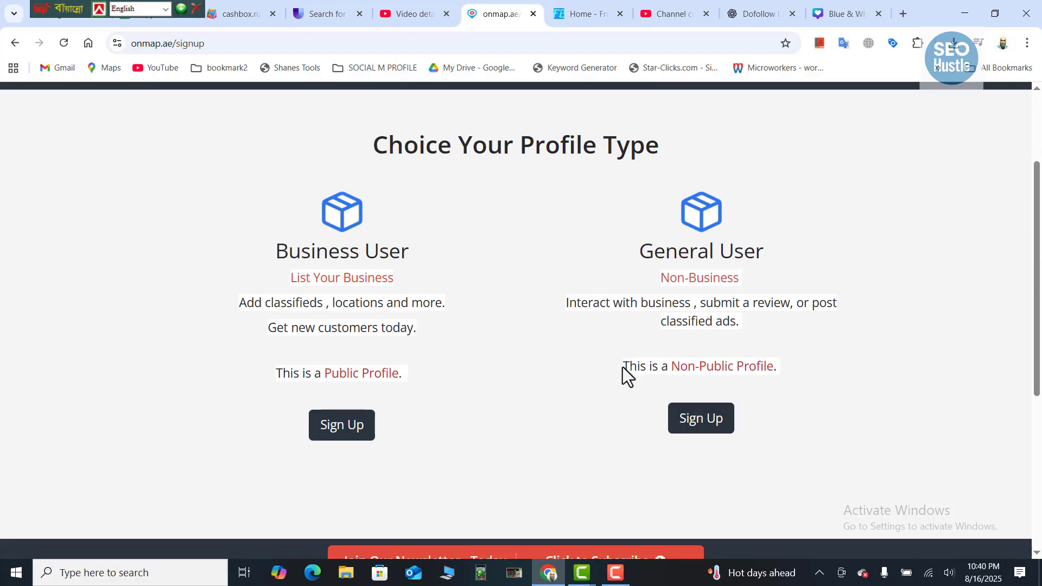
scroll(623, 367, "up", 2)
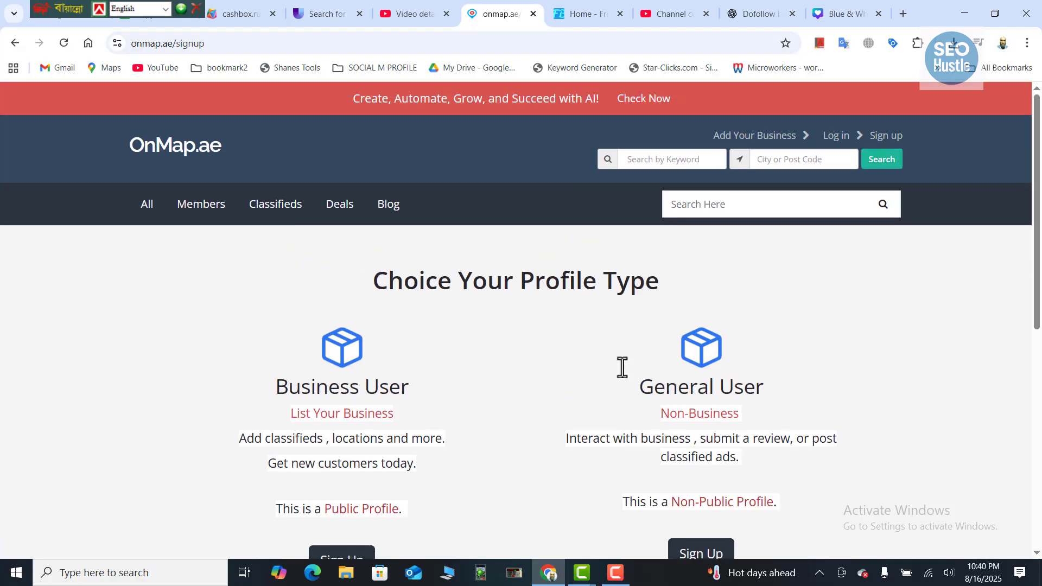
scroll(622, 368, "down", 3)
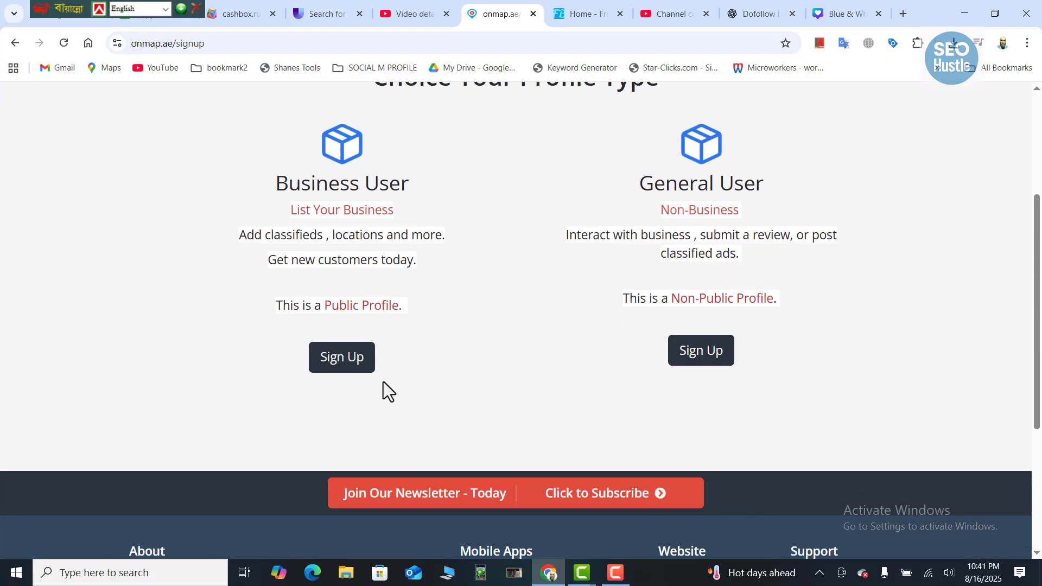
left_click(345, 357)
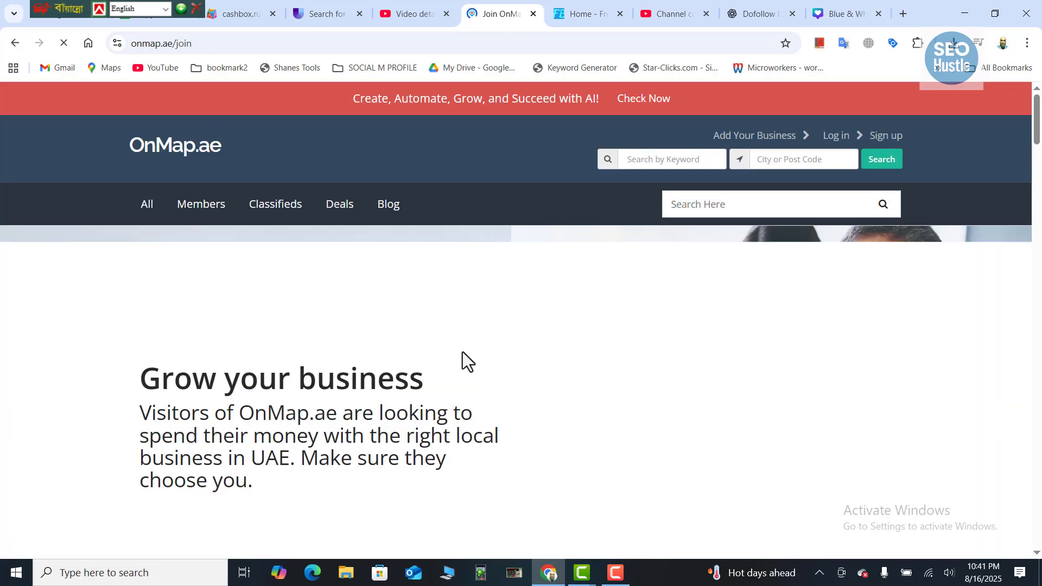
- Get access to the free Basic business plan
scroll(462, 352, "down", 7)
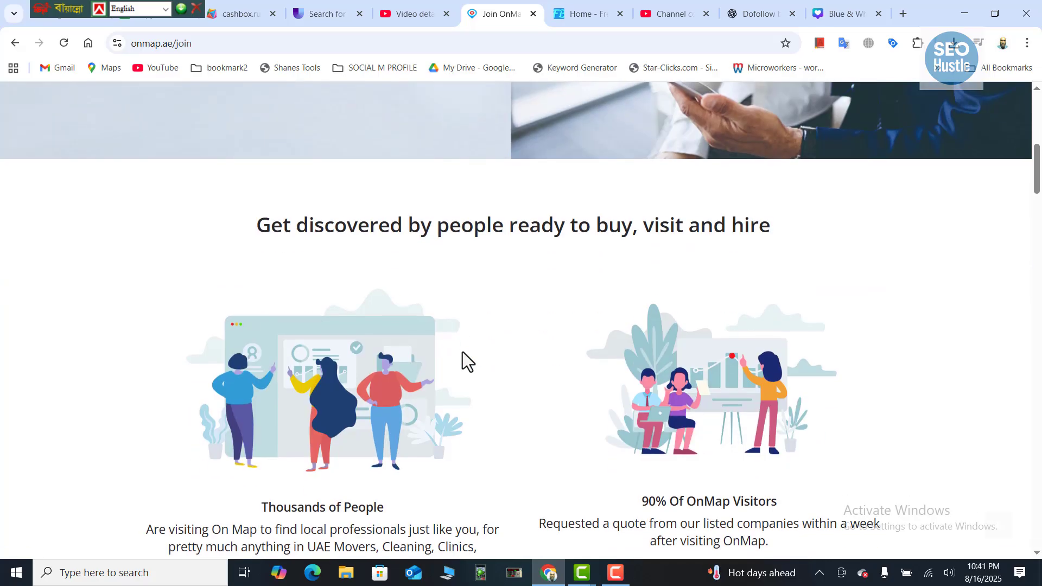
scroll(462, 352, "up", 6)
scroll(463, 352, "up", 2)
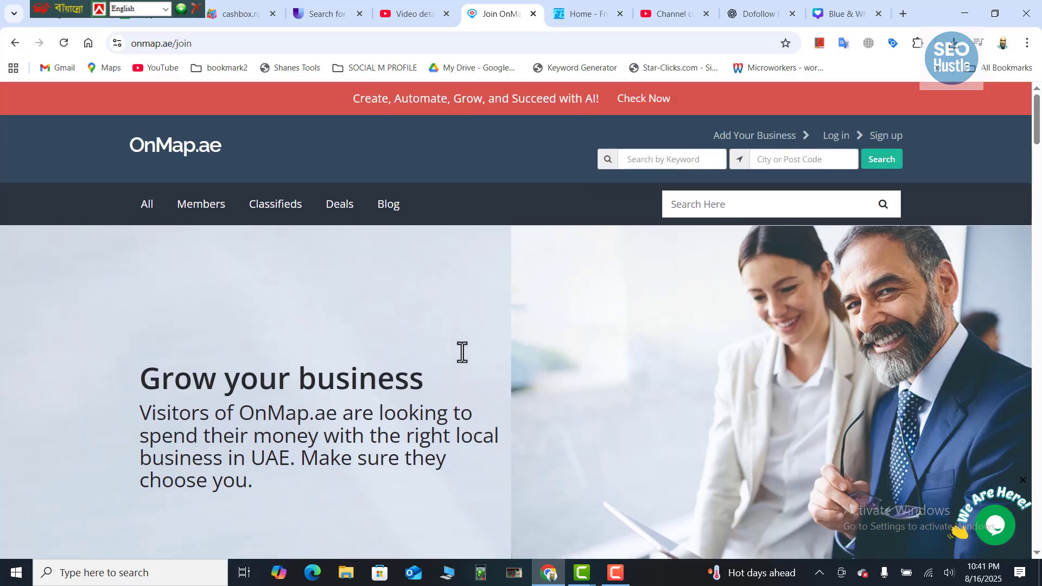
scroll(463, 352, "down", 15)
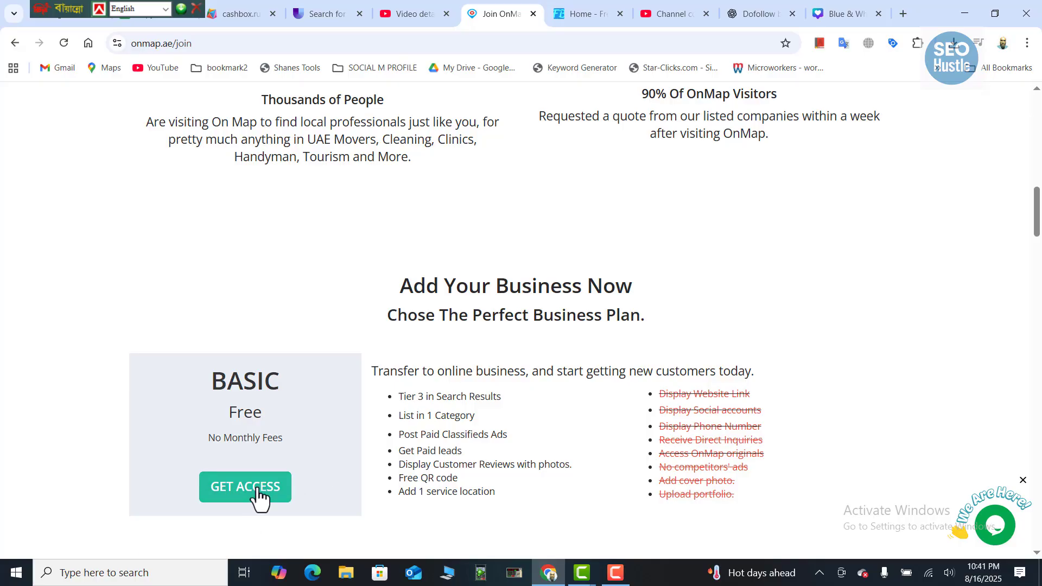
left_click(258, 491)
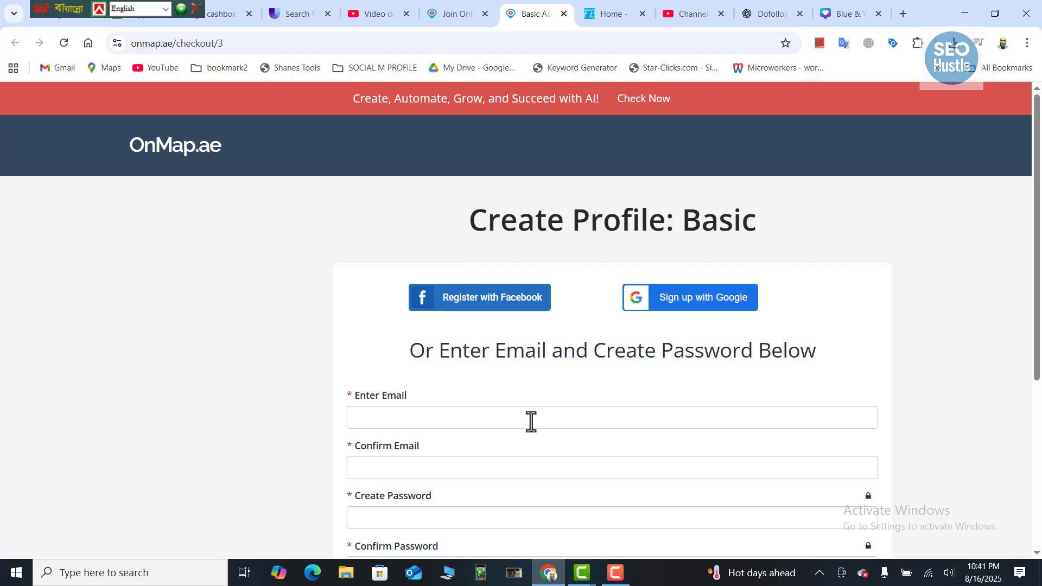
- Try to register the Basic profile with a Google account before accepting the agreements, and dismiss the resulting dialog
scroll(531, 422, "down", 5)
scroll(531, 421, "up", 5)
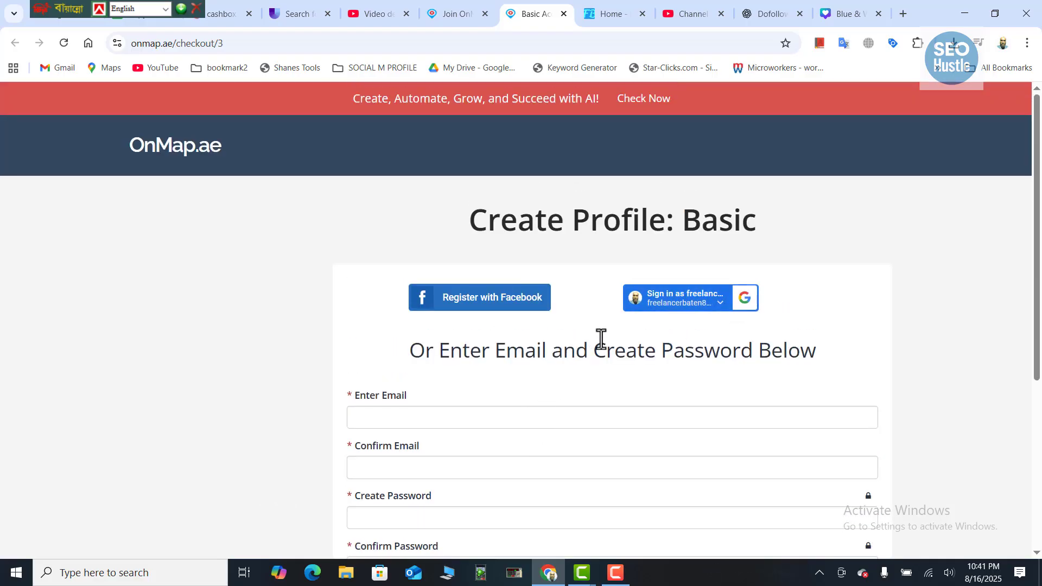
left_click(671, 303)
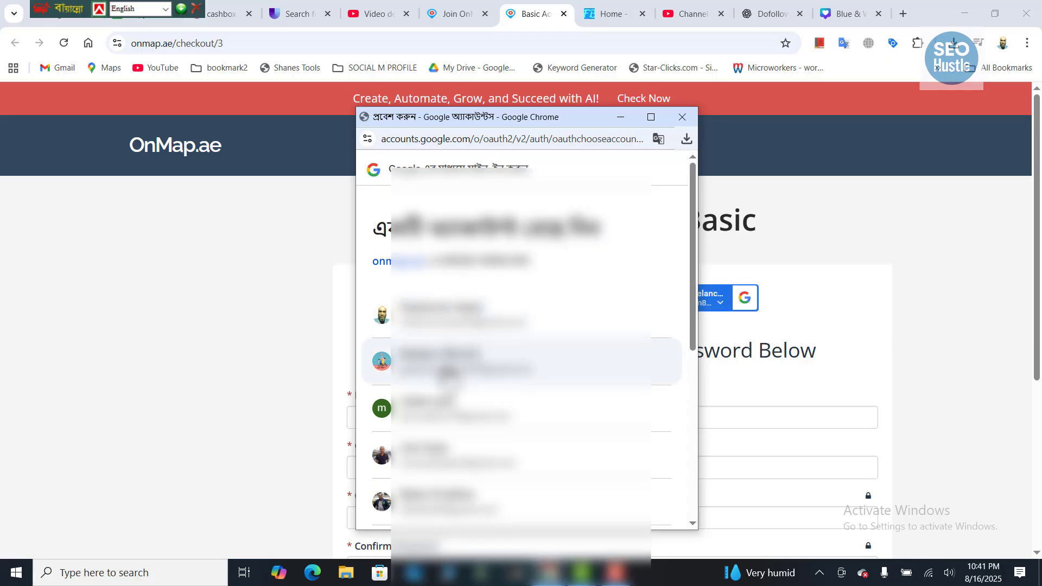
left_click(448, 376)
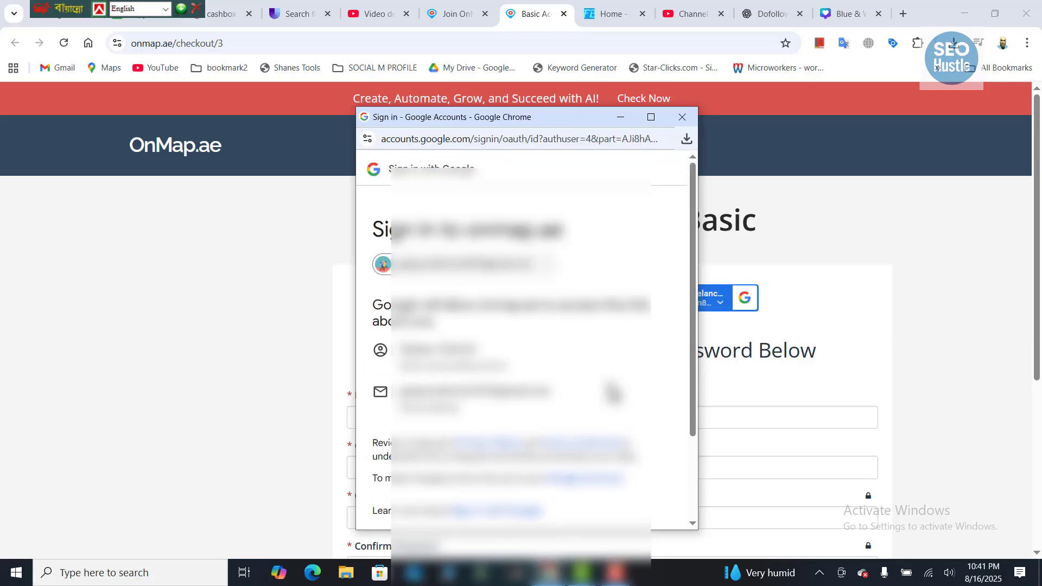
scroll(613, 393, "down", 3)
left_click(607, 462)
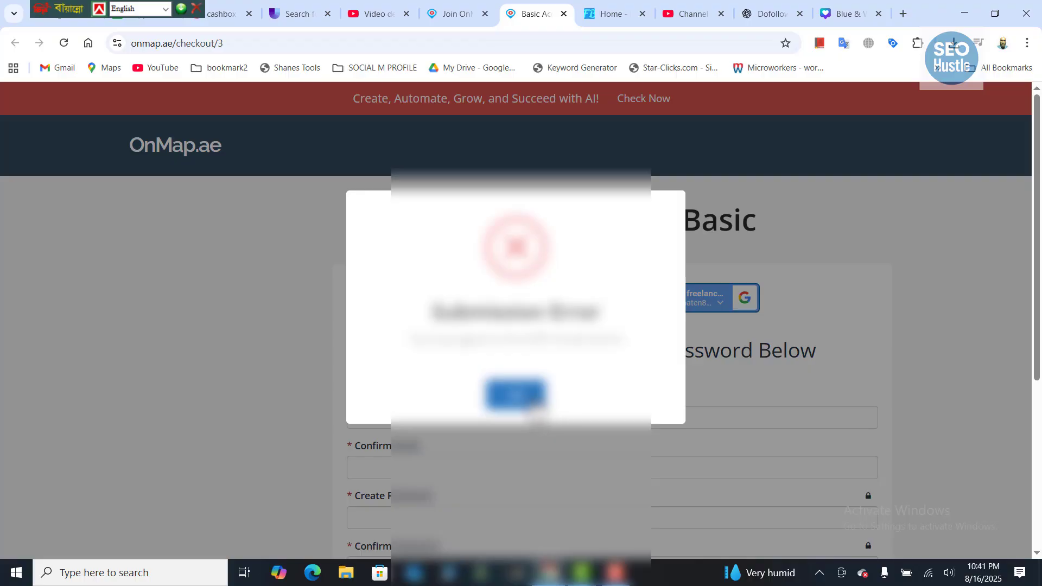
left_click(523, 402)
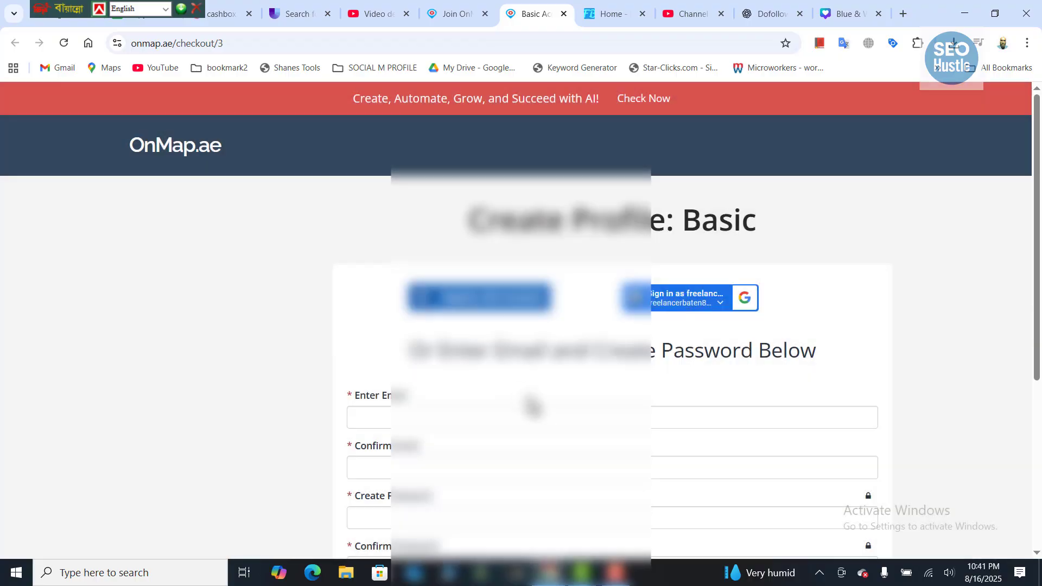
- Accept the terms & conditions, personal information and billing information agreements, and complete the reCAPTCHA check
scroll(532, 407, "down", 5)
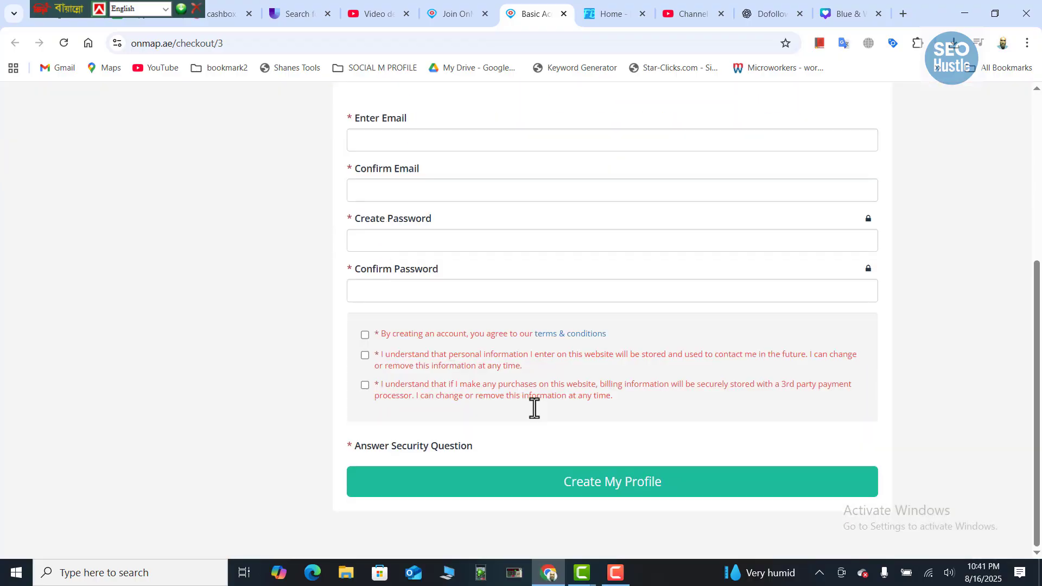
left_click(365, 355)
left_click(365, 335)
left_click(365, 385)
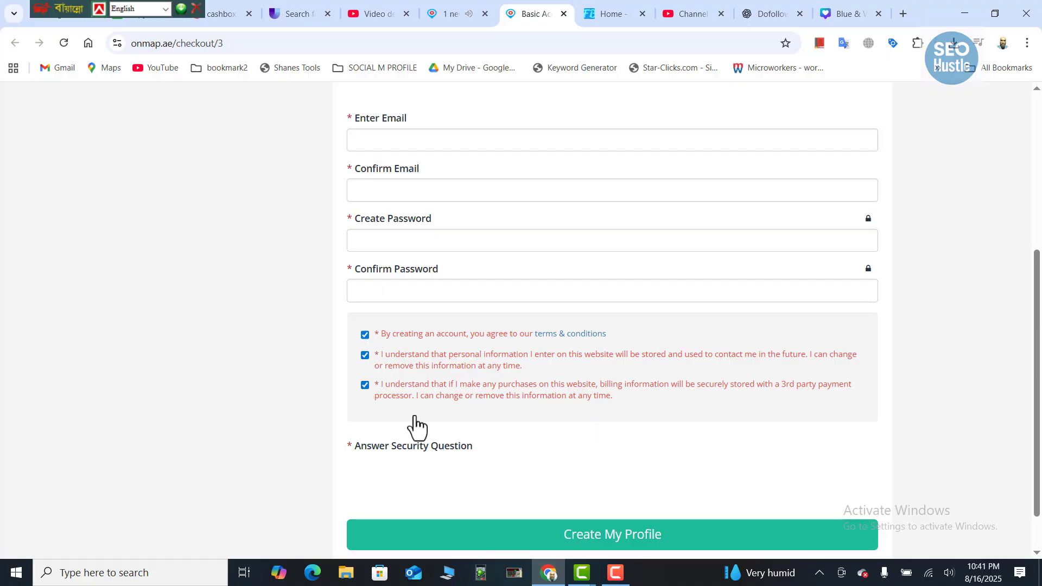
left_click(365, 481)
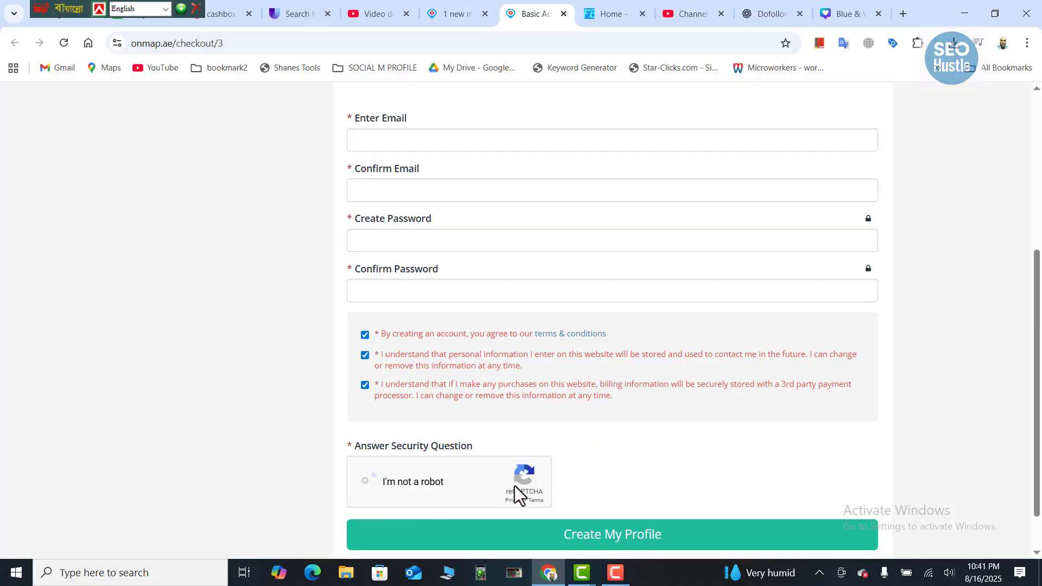
- Register the Basic profile with the second listed Google account and continue to the account dashboard
scroll(611, 480, "up", 5)
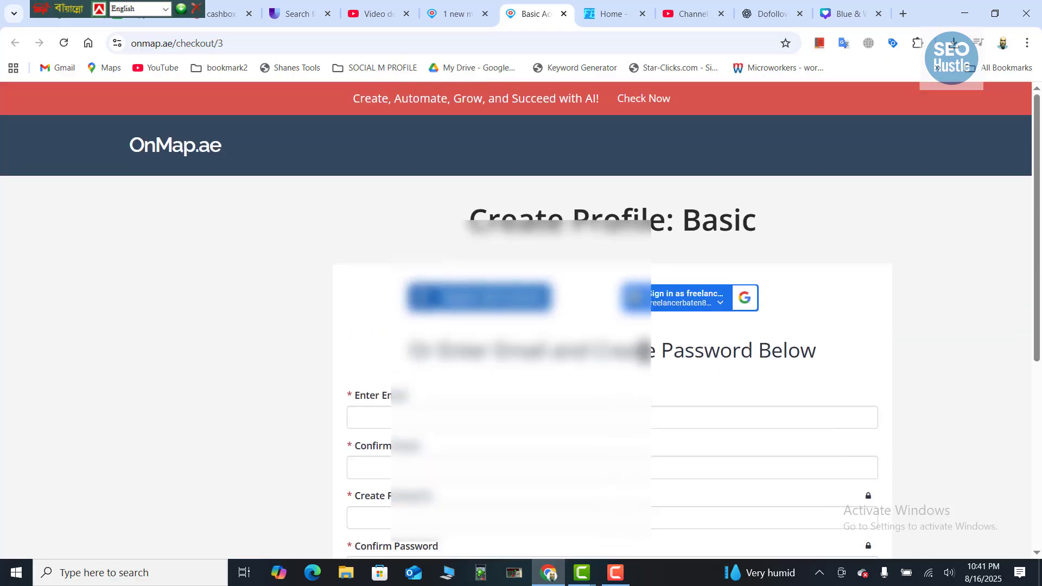
left_click(655, 299)
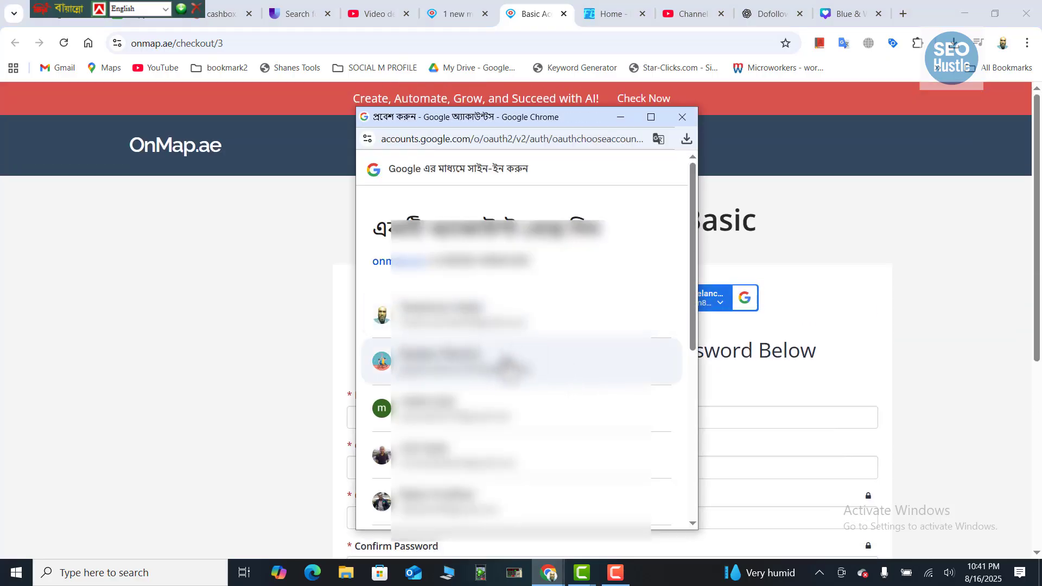
left_click(507, 365)
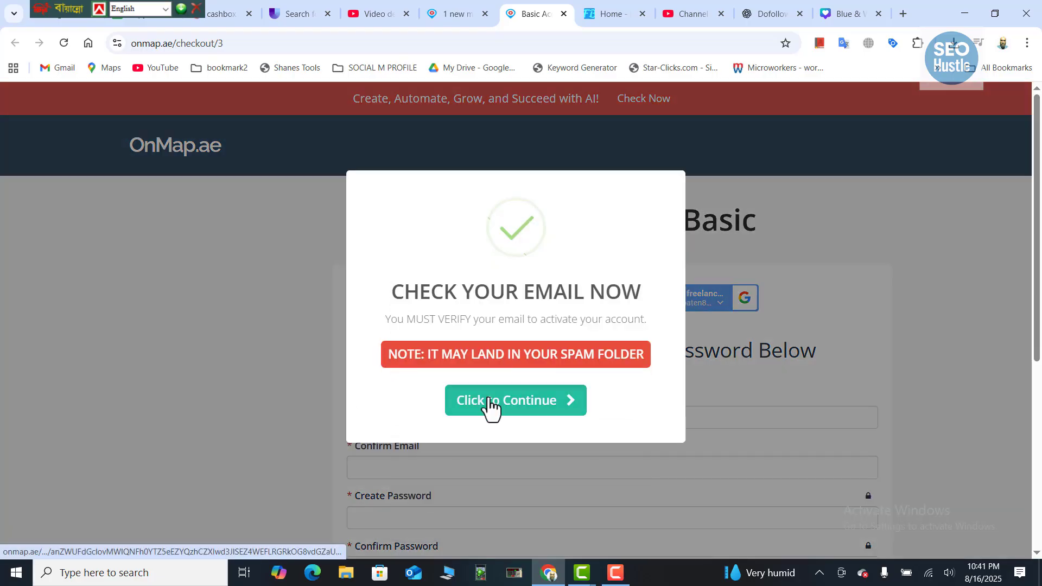
left_click(492, 407)
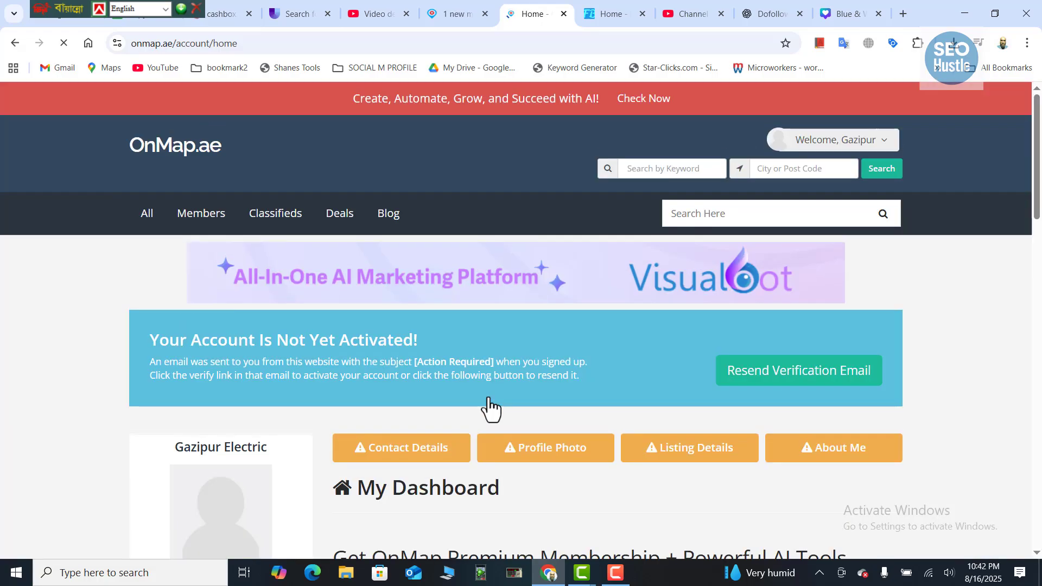
scroll(551, 418, "down", 6)
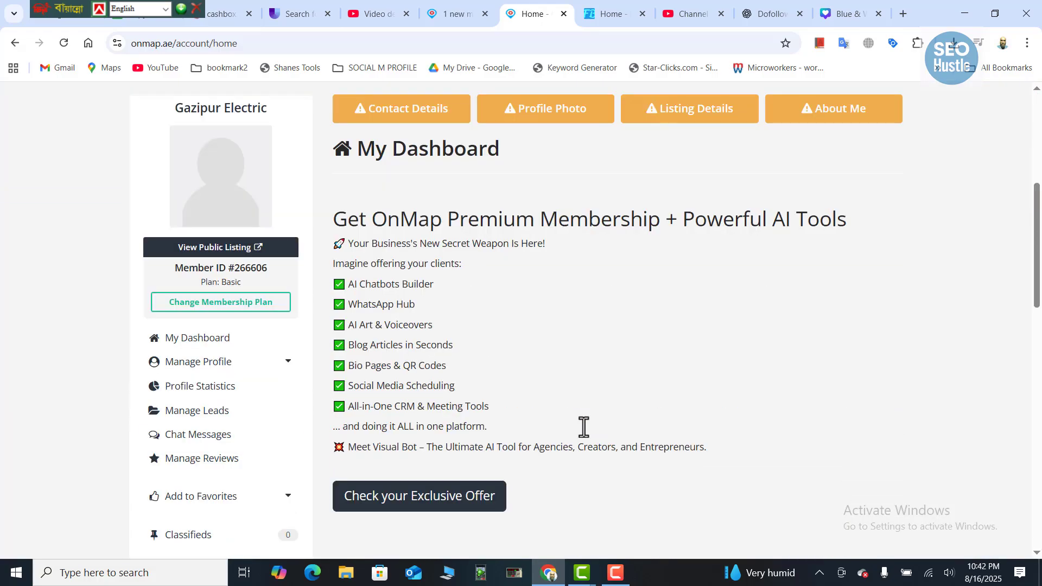
- Open Gmail in place of the Canva design and switch to the inbox of the account used for the OnMap.ae registration
scroll(583, 427, "up", 4)
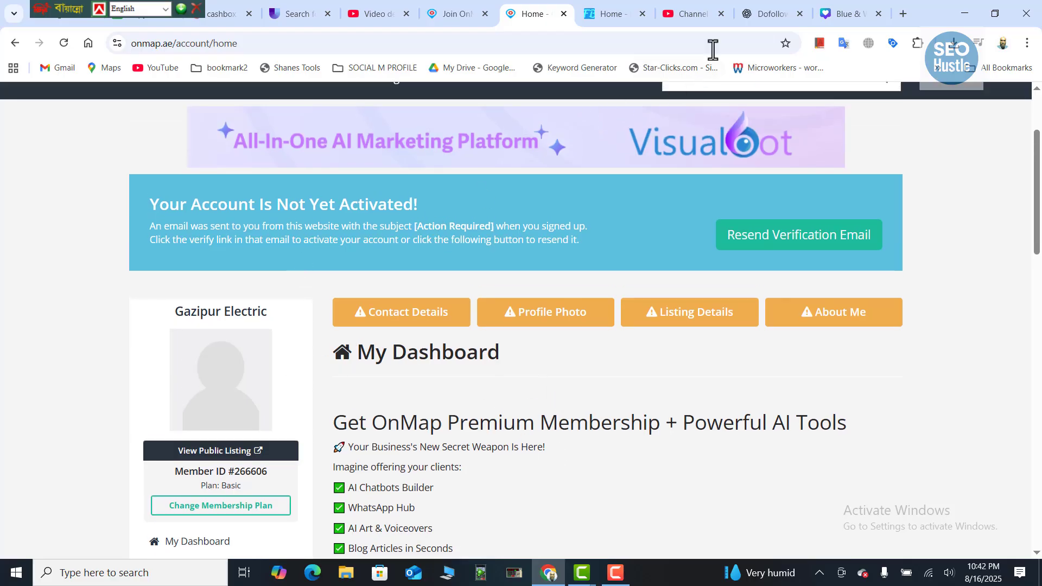
left_click(780, 8)
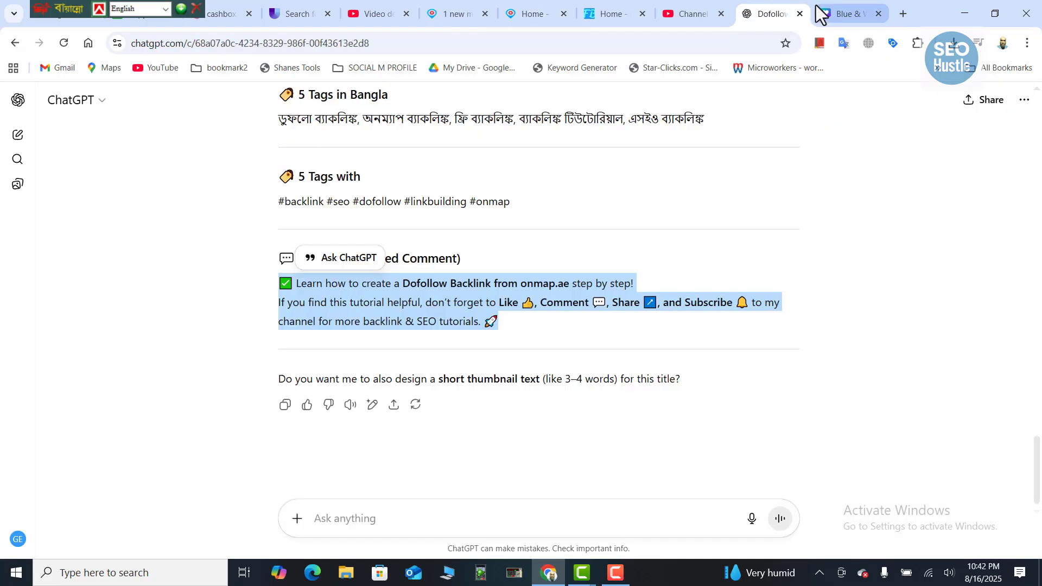
left_click(821, 12)
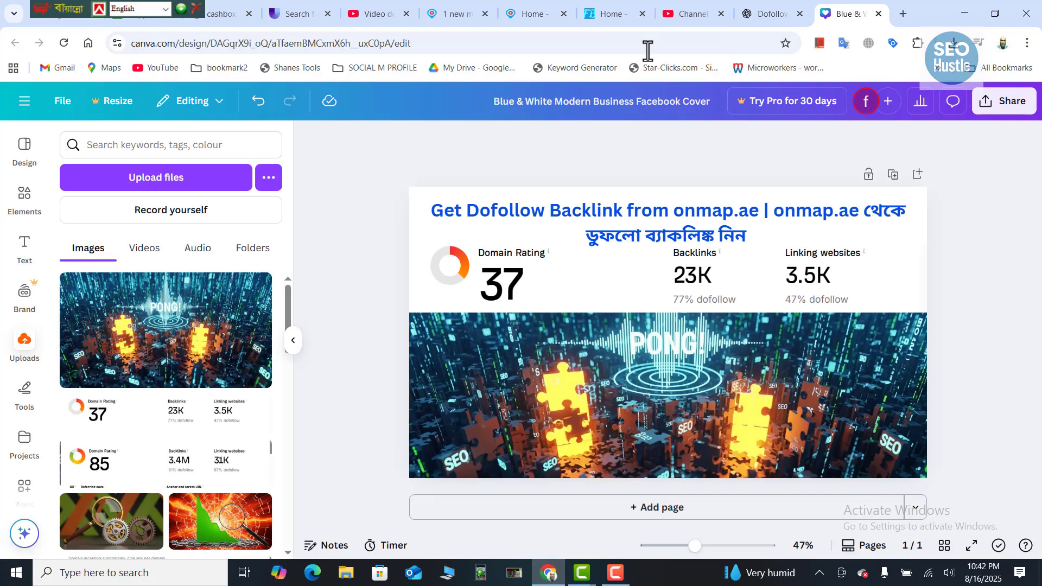
left_click(62, 72)
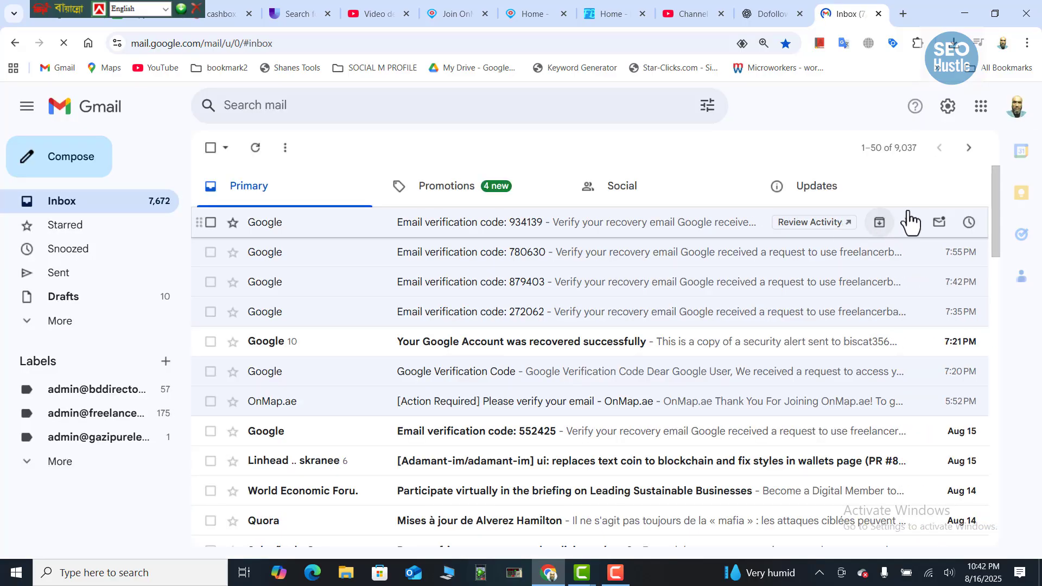
left_click(1017, 107)
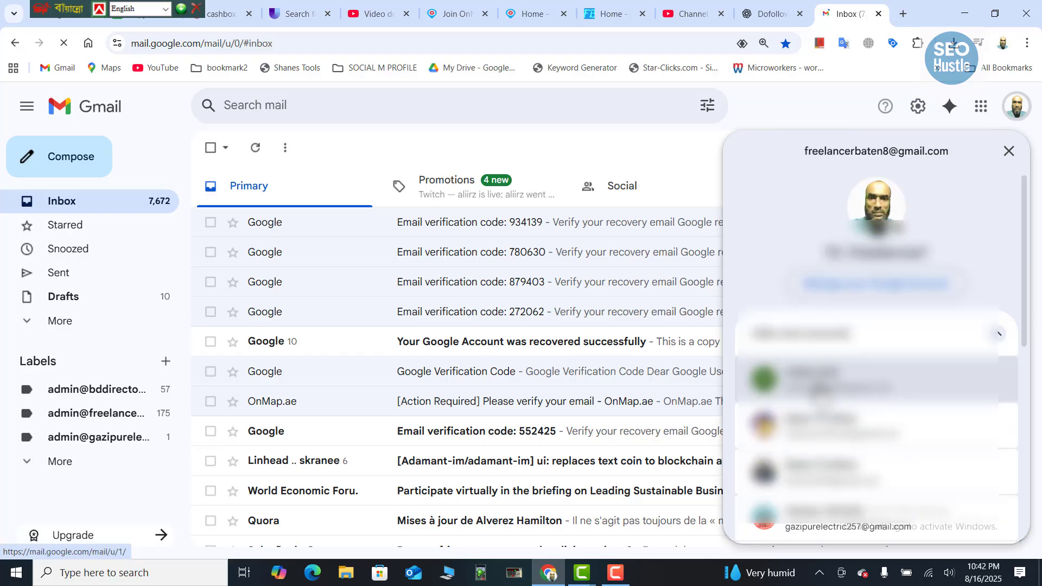
scroll(829, 361, "down", 3)
scroll(790, 159, "up", 3)
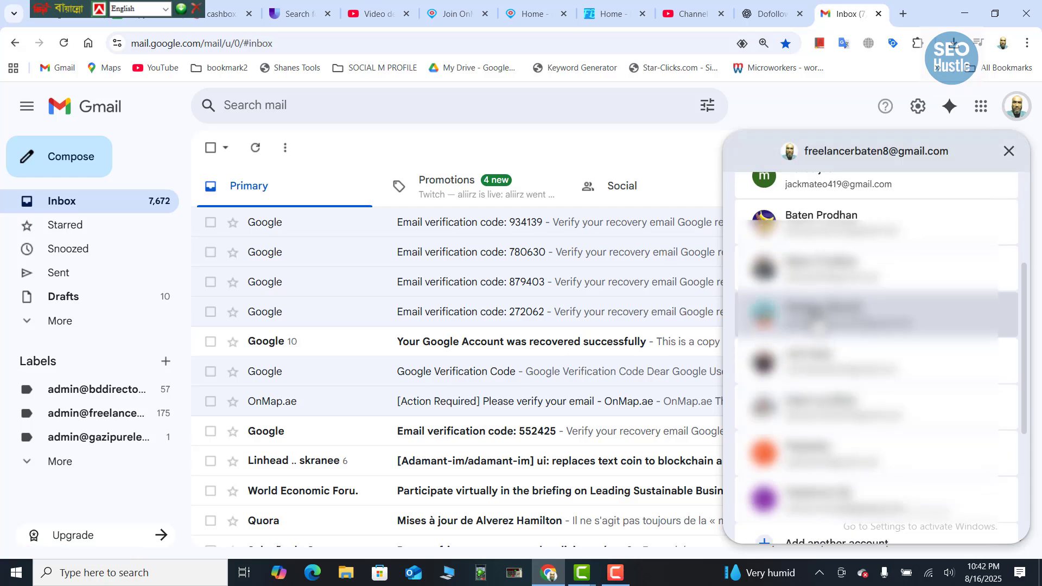
left_click(818, 323)
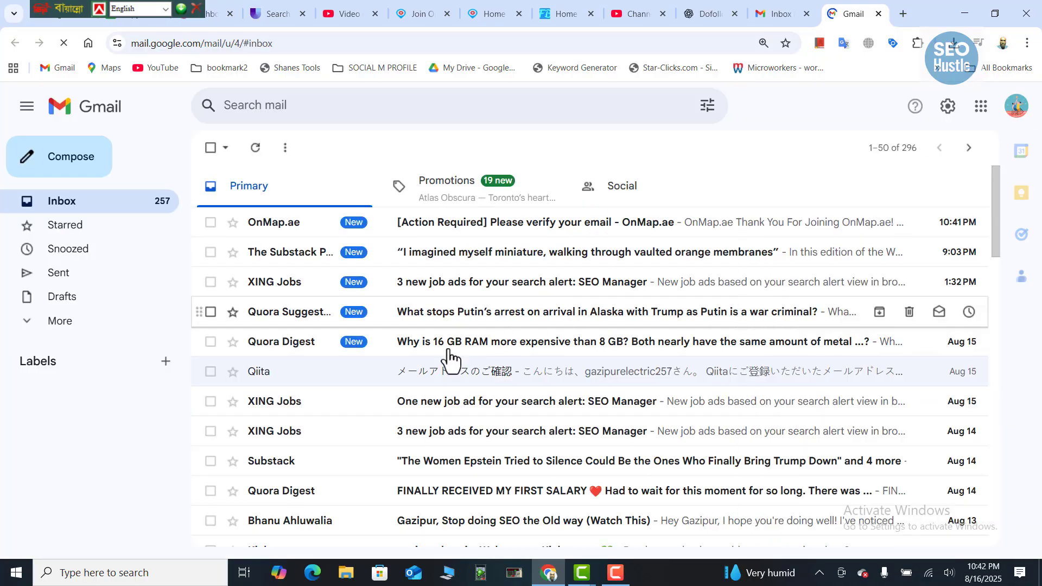
- Open the OnMap.ae verification email and follow its activation link to activate the new listing
left_click(428, 234)
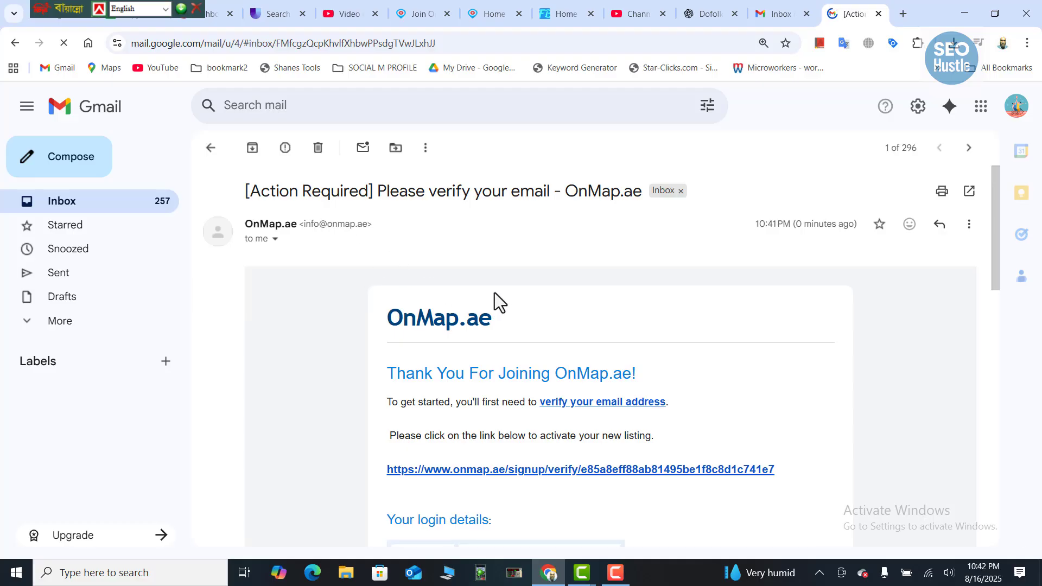
scroll(496, 326, "down", 3)
left_click(503, 333)
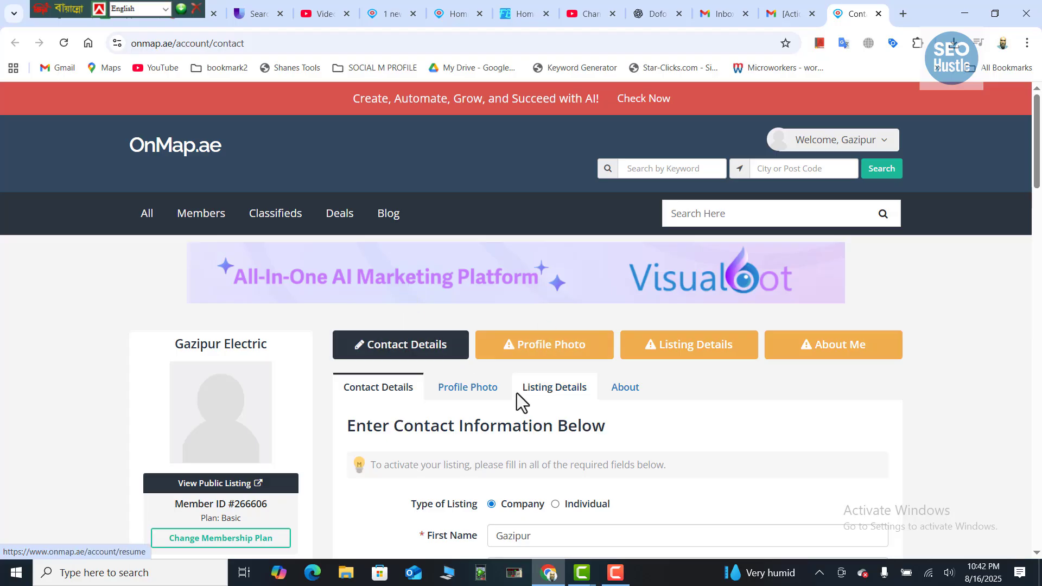
- Examine the Contact Details form, including the name, category, location and website link fields
scroll(517, 393, "down", 3)
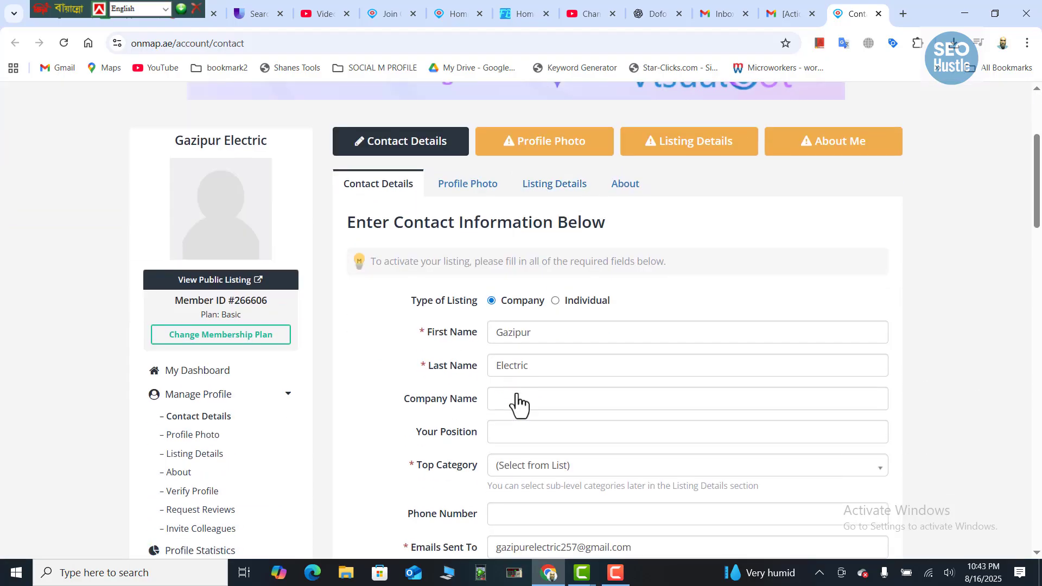
scroll(517, 393, "down", 3)
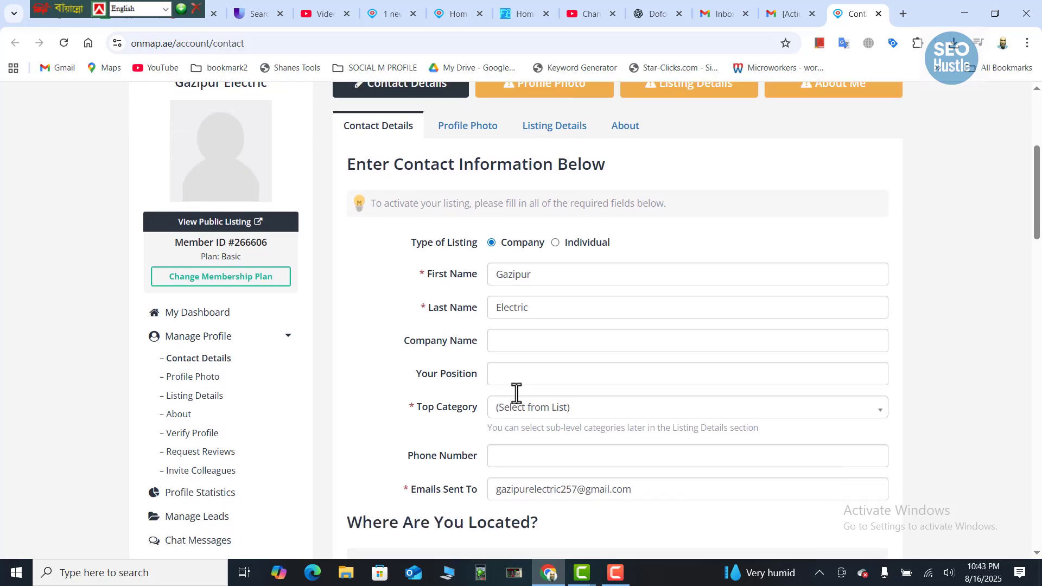
scroll(517, 393, "up", 3)
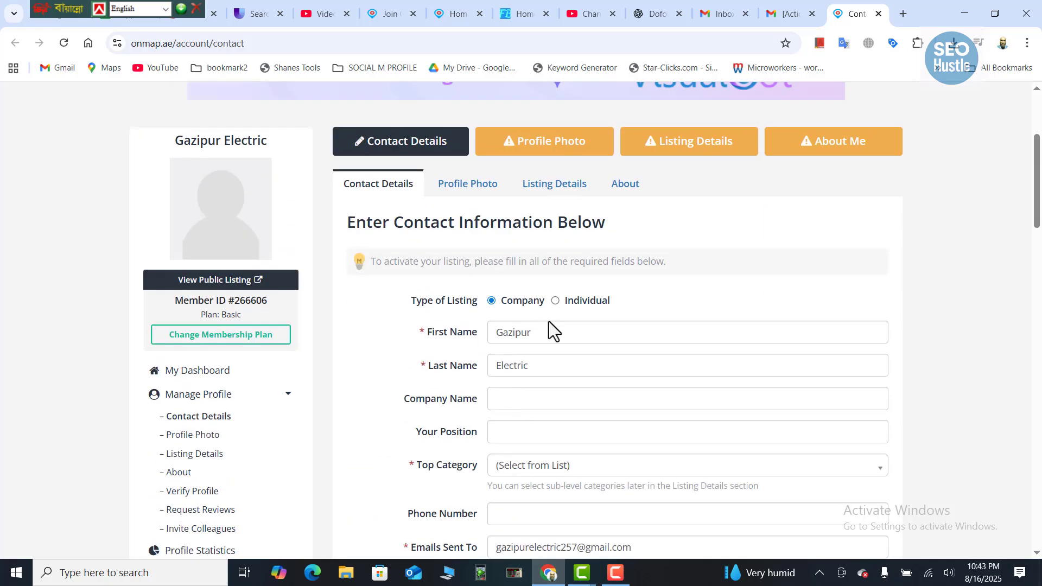
scroll(522, 426, "down", 3)
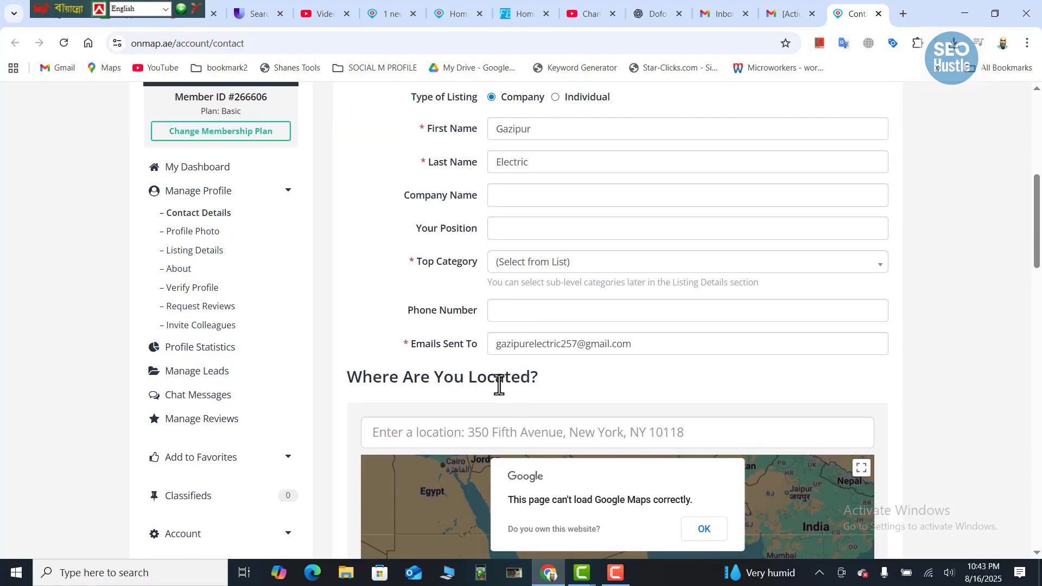
scroll(575, 322, "down", 3)
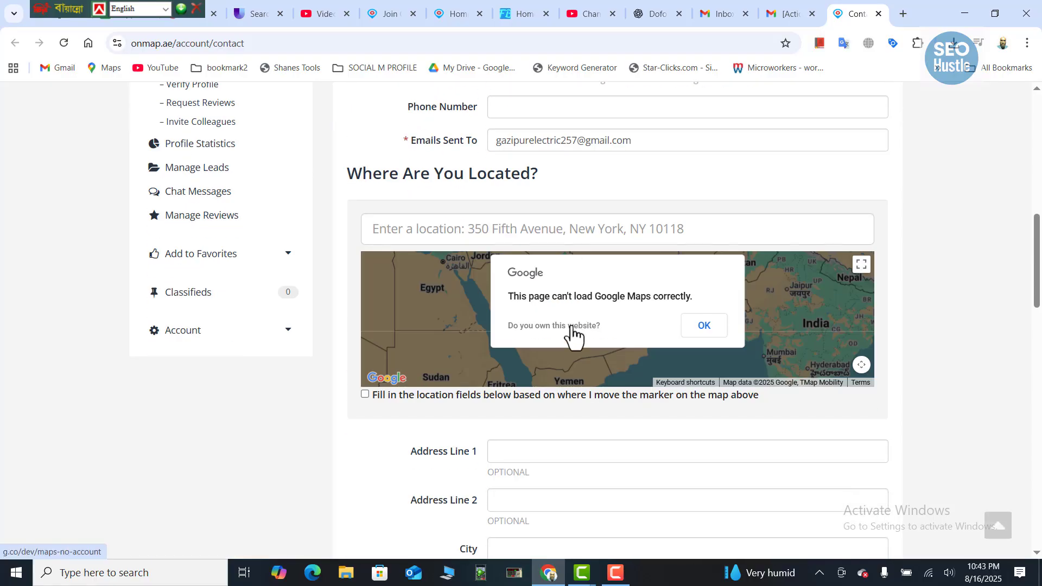
scroll(568, 334, "down", 4)
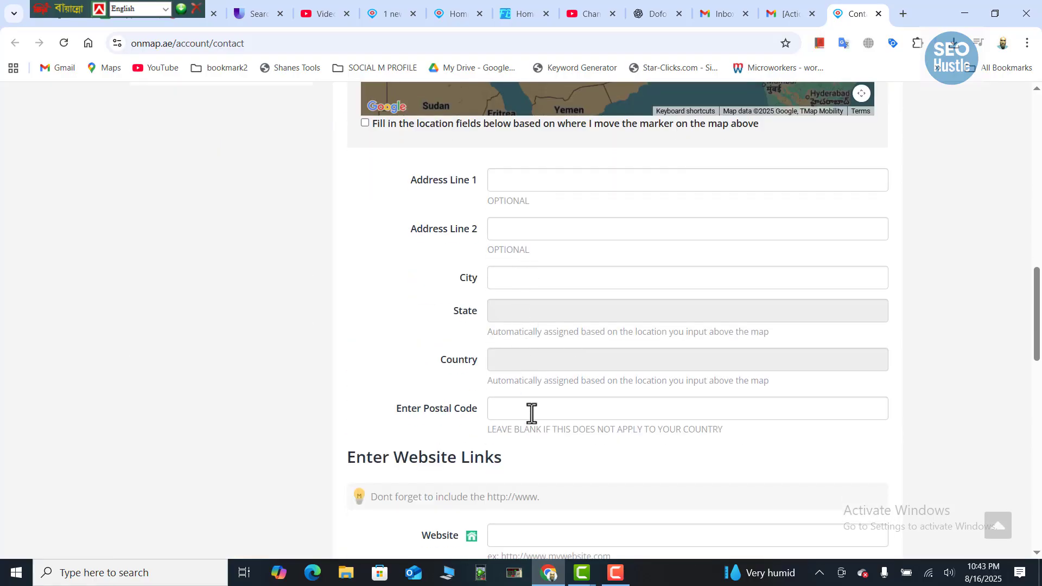
scroll(531, 414, "down", 2)
left_click(523, 402)
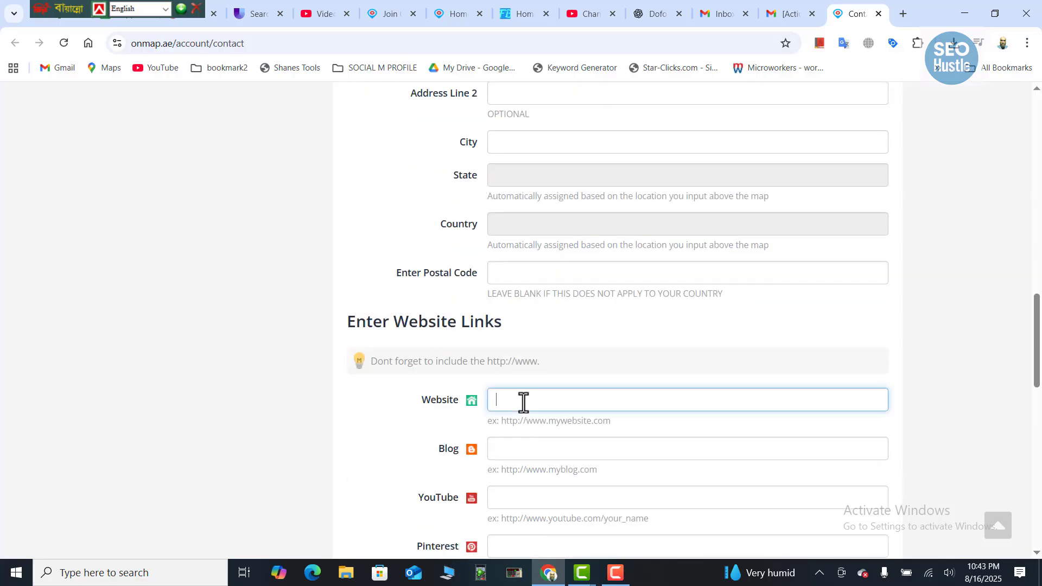
scroll(590, 457, "down", 3)
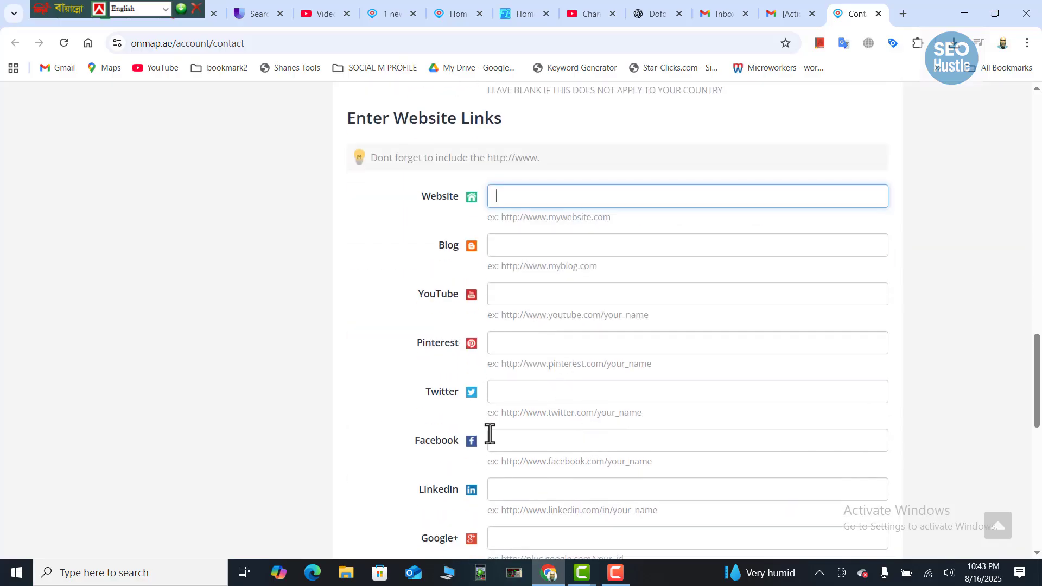
scroll(494, 412, "down", 3)
scroll(558, 340, "up", 11)
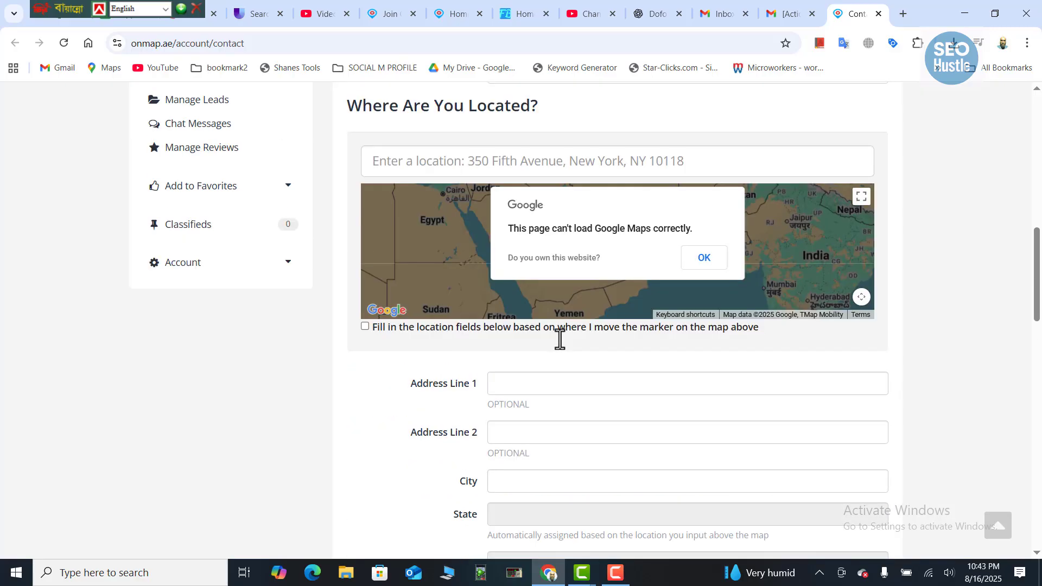
scroll(560, 340, "up", 5)
scroll(559, 340, "up", 4)
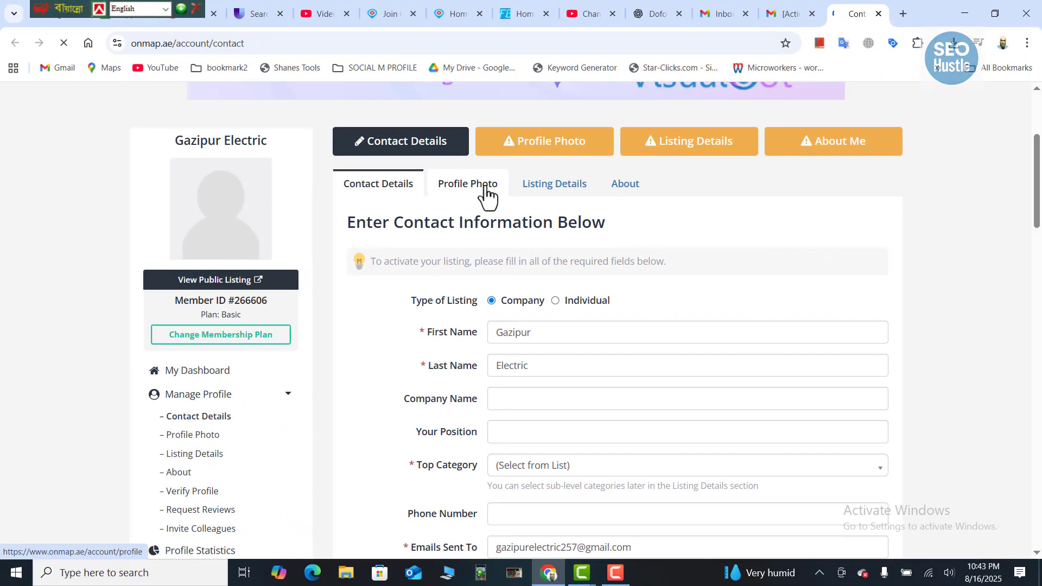
- Upload and save the black SEO & Hustle image as the profile photo and the blue SEO Hustle image as the profile logo
left_click(997, 52)
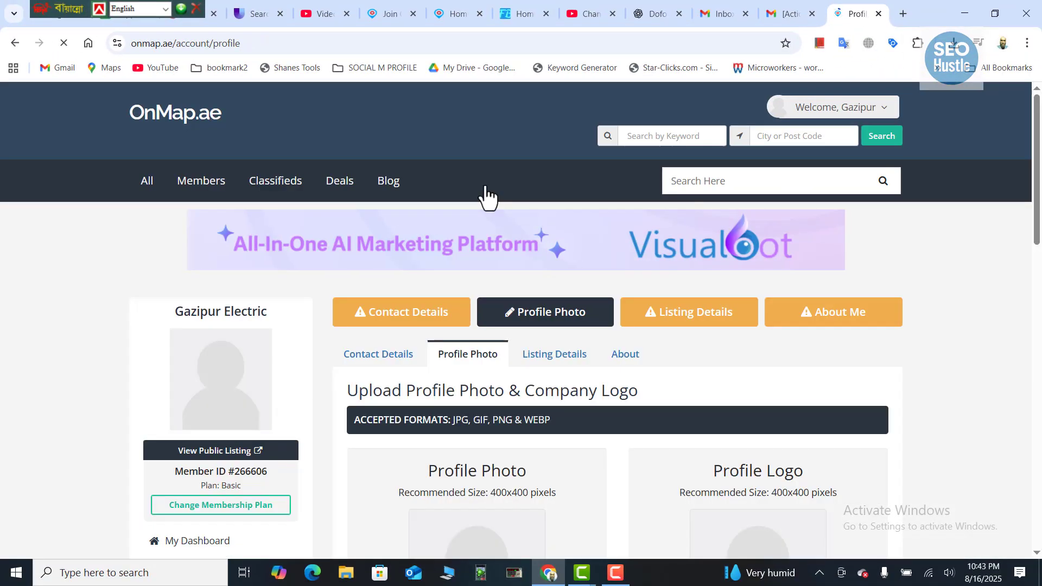
scroll(500, 303, "down", 4)
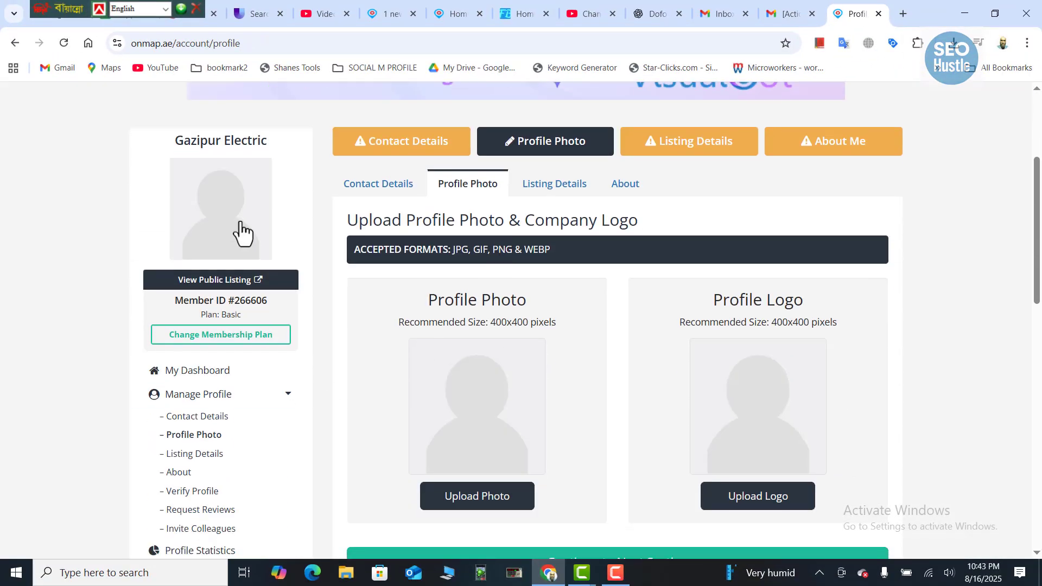
left_click(486, 505)
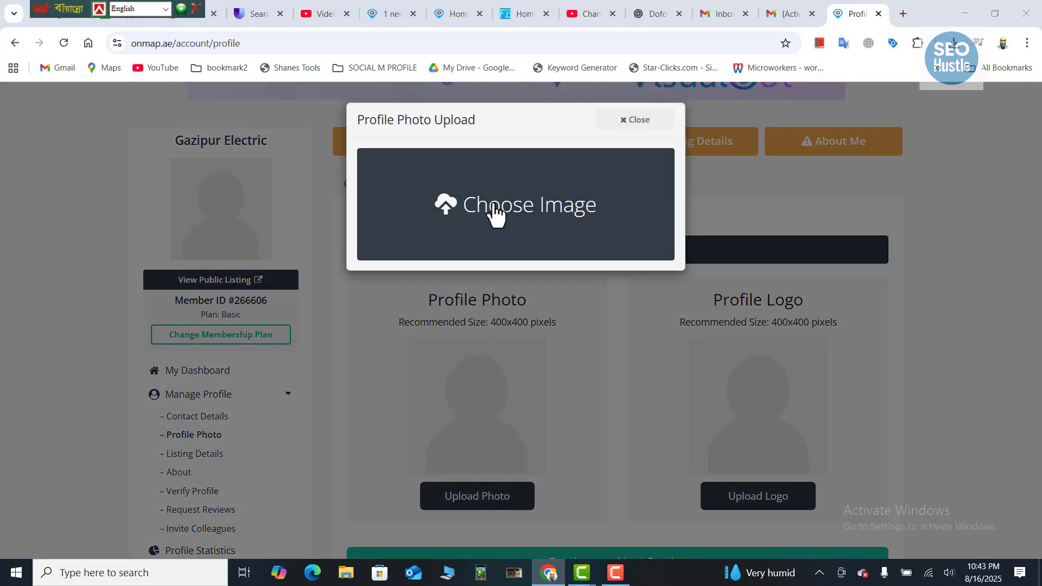
left_click(493, 200)
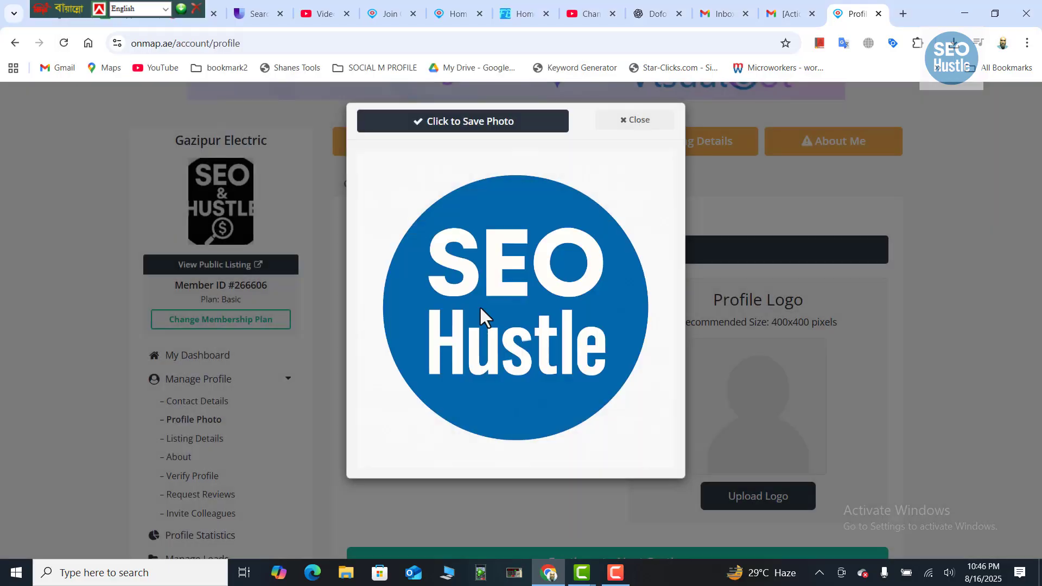
left_click(465, 126)
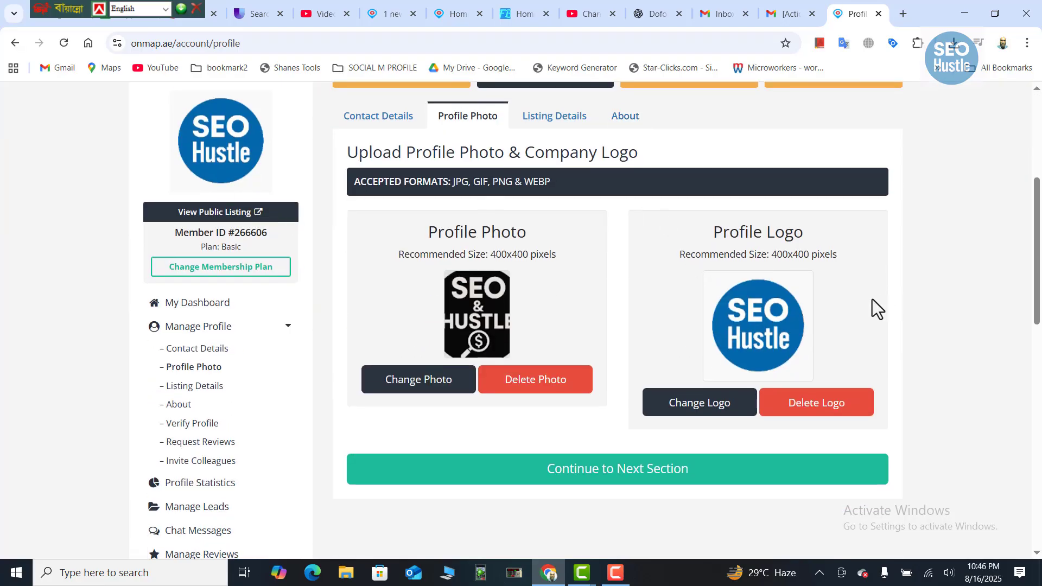
- Continue to the listing details, save them without choosing a year established, and proceed to the About section
left_click(624, 479)
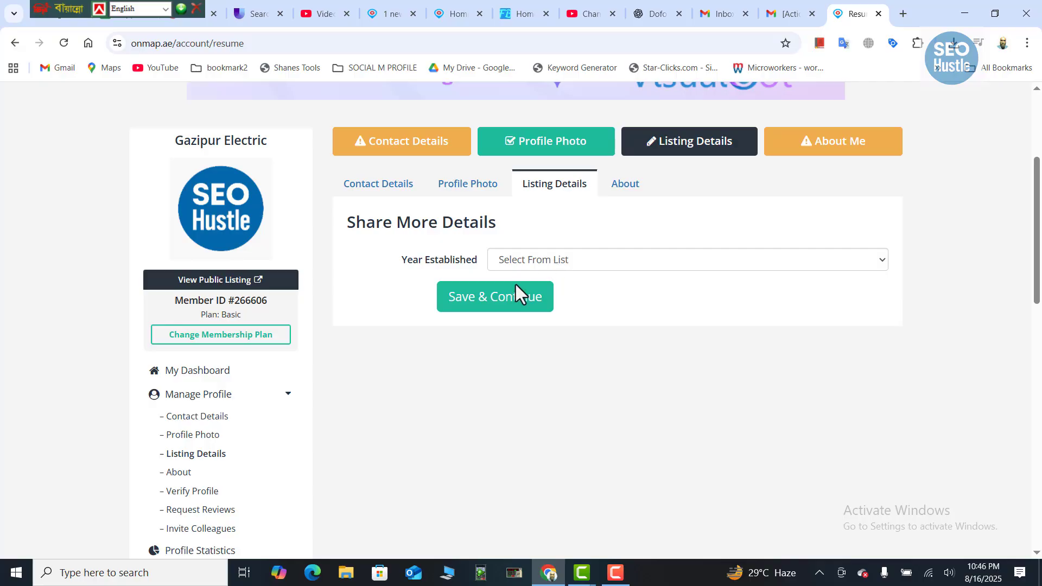
left_click(461, 304)
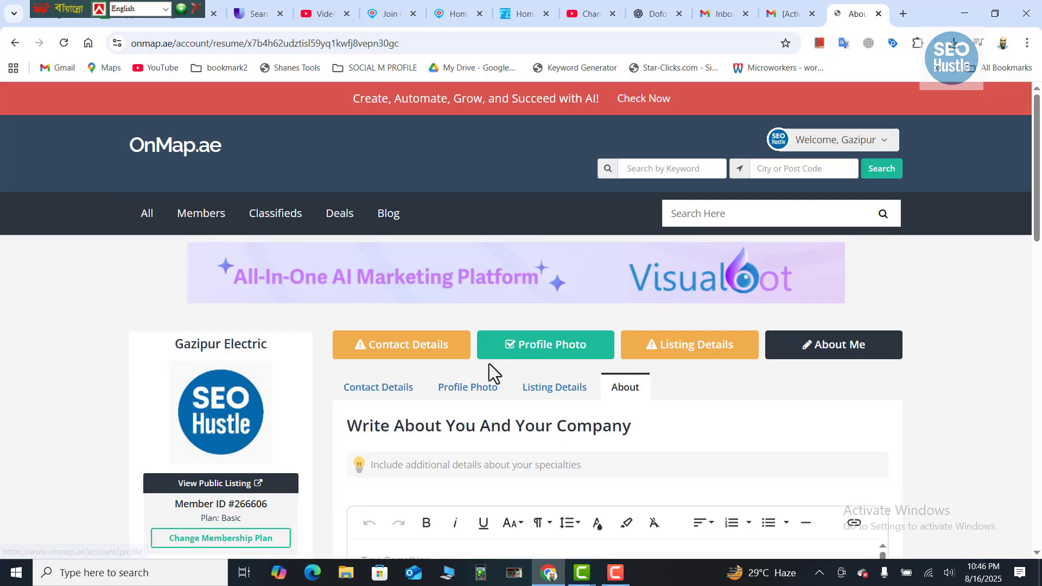
scroll(496, 363, "down", 3)
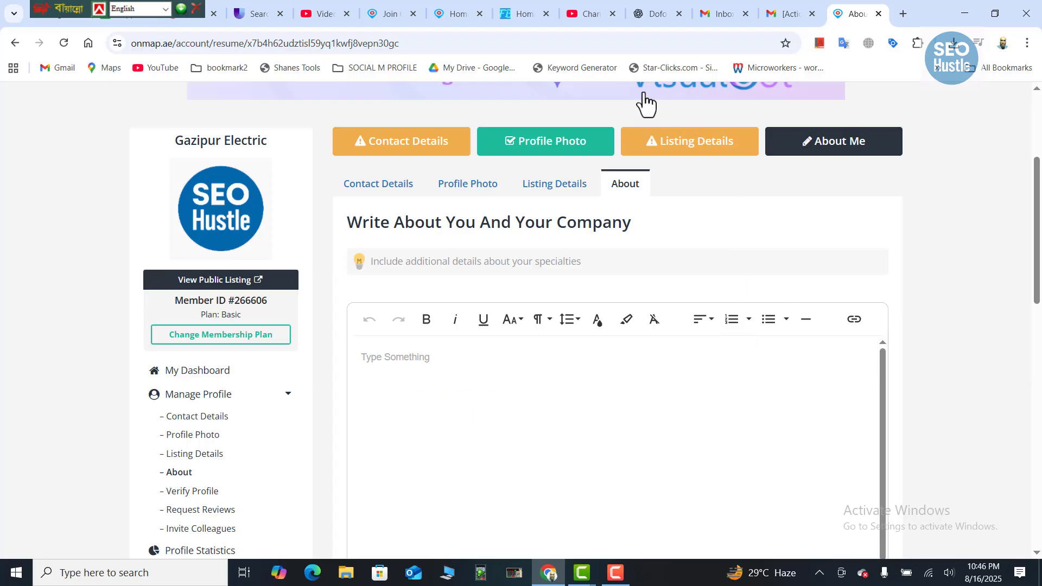
- Switch to ChatGPT and submit the prompt "write me a bio about electrician"
left_click(654, 16)
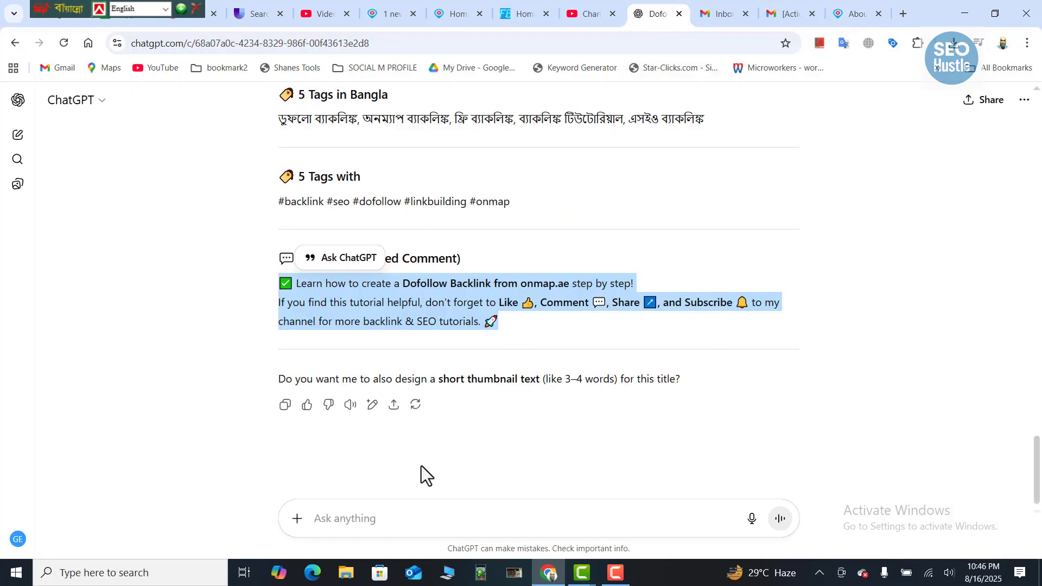
left_click(383, 518)
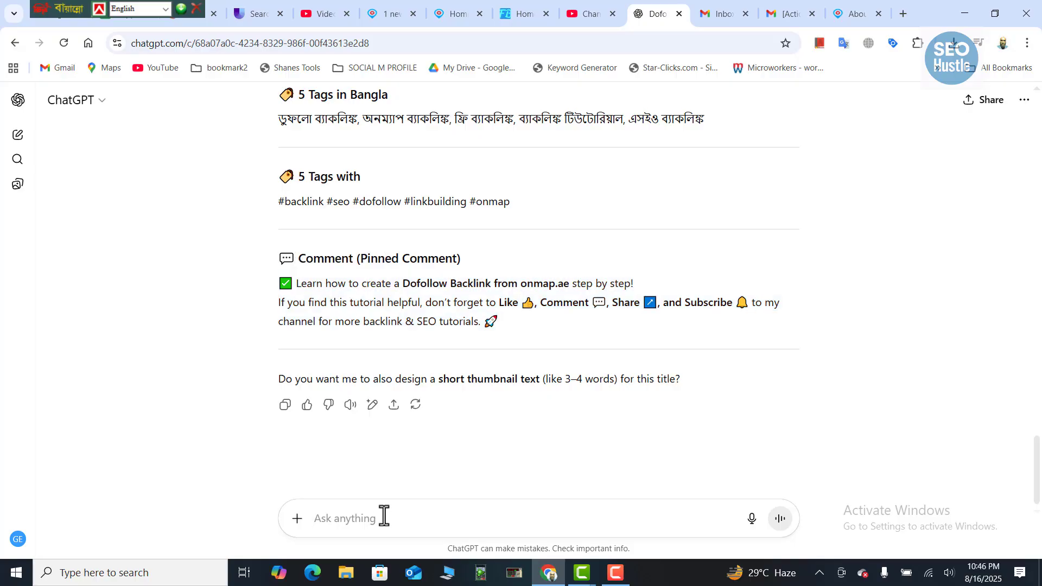
type("write me a bio")
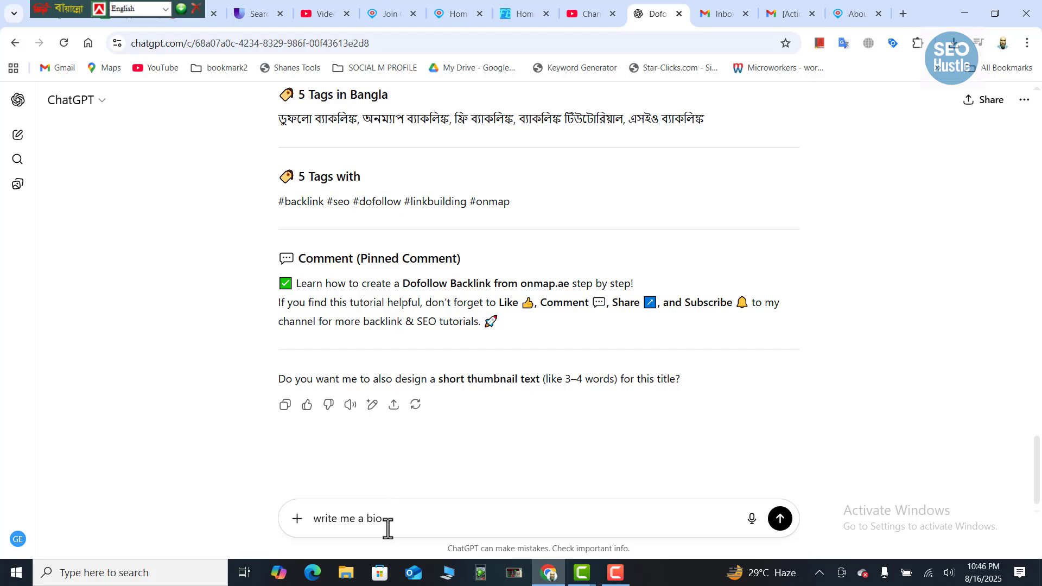
type("a")
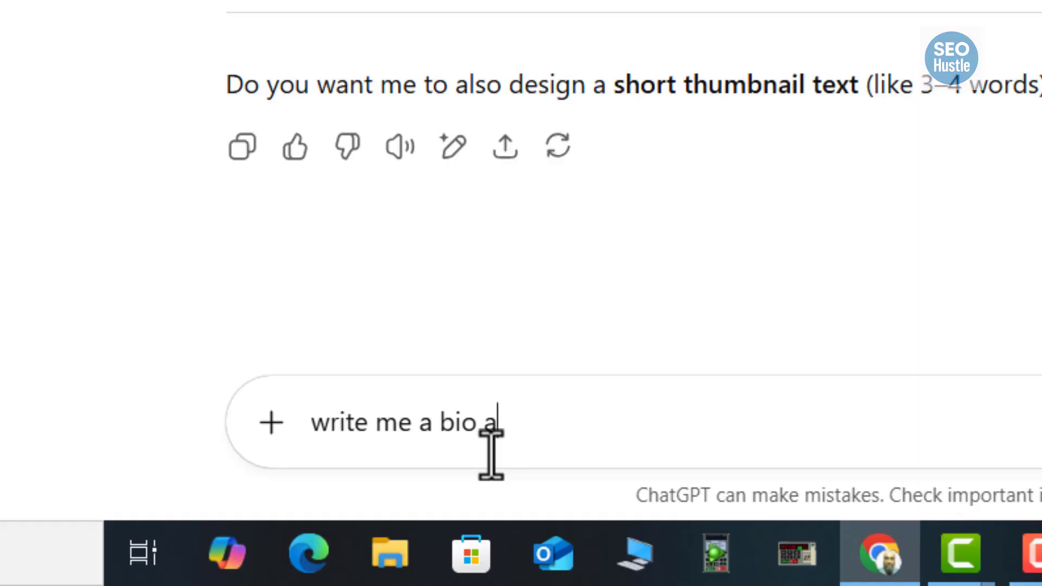
type("bout")
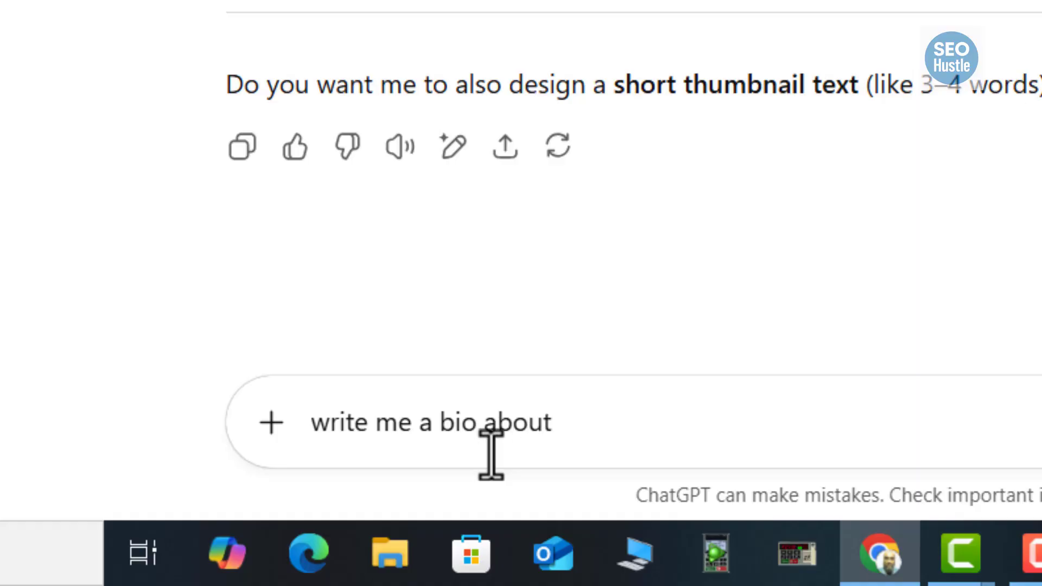
type(" electr")
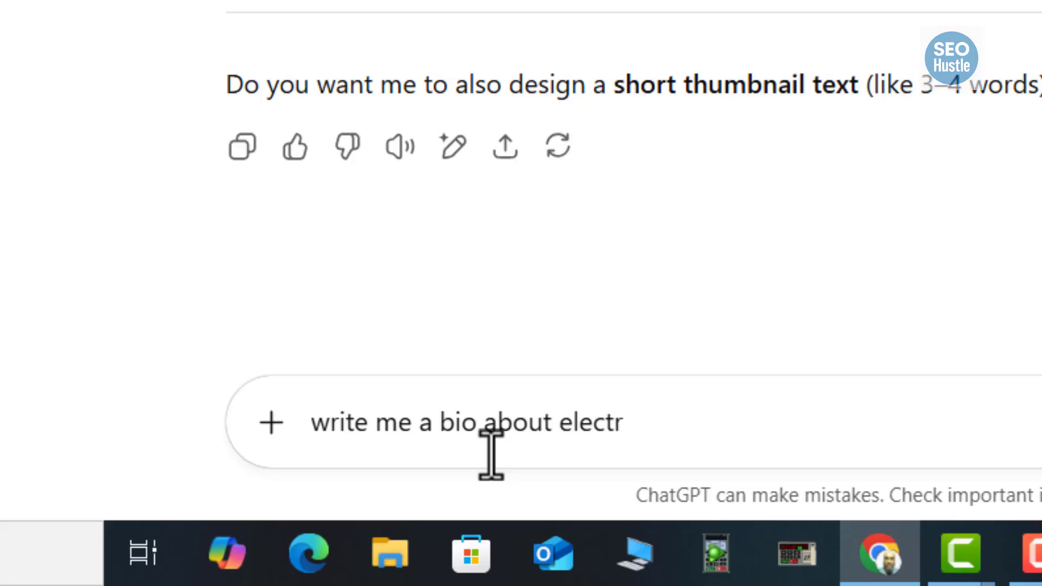
type("ician")
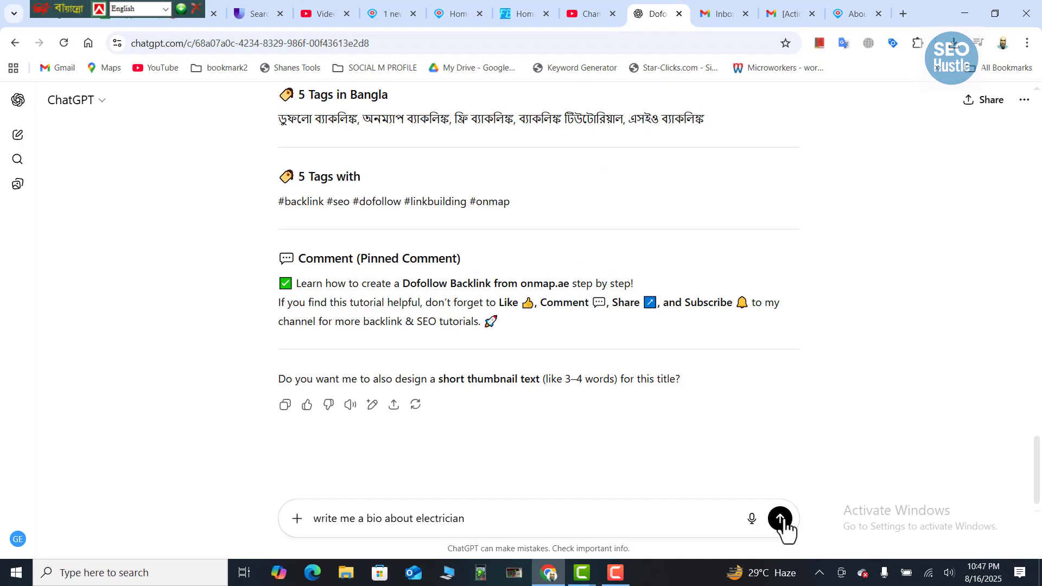
left_click(780, 520)
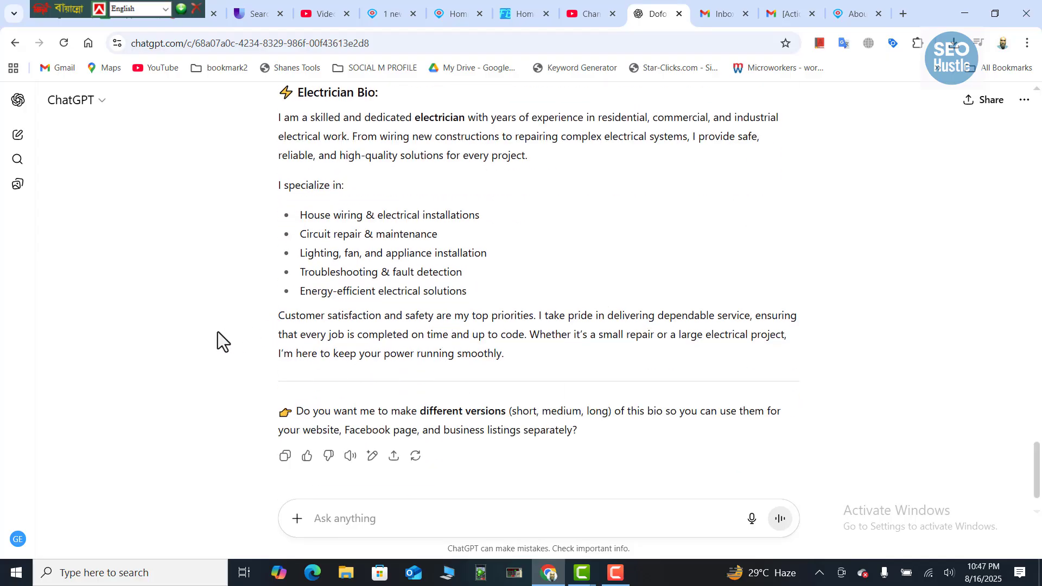
- Copy the generated electrician bio, from the opening sentence through the closing paragraph, and paste it into the OnMap.ae About description
scroll(218, 331, "up", 1)
left_click_drag(274, 187, 458, 439)
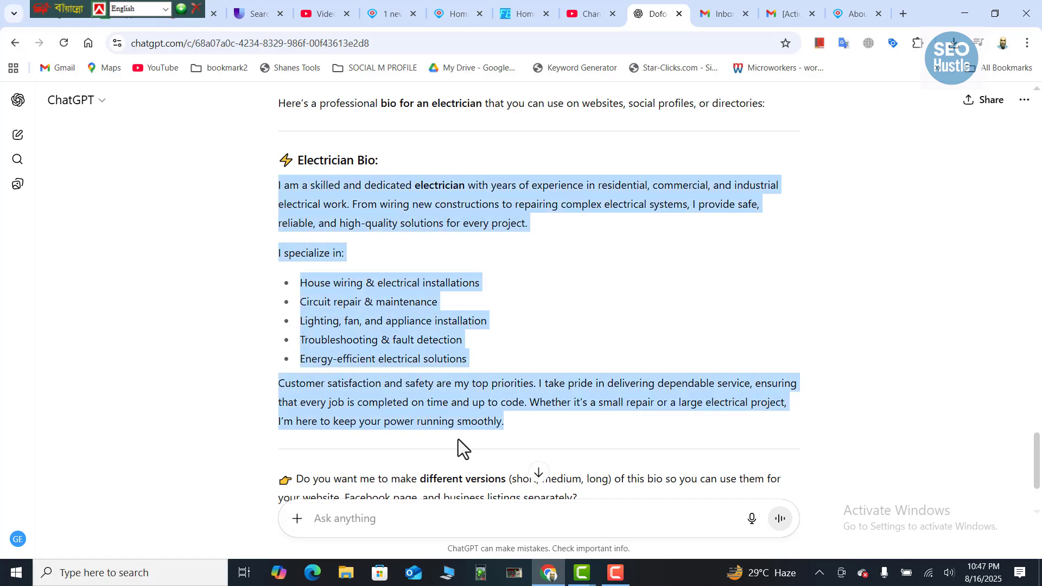
right_click(413, 203)
left_click(461, 219)
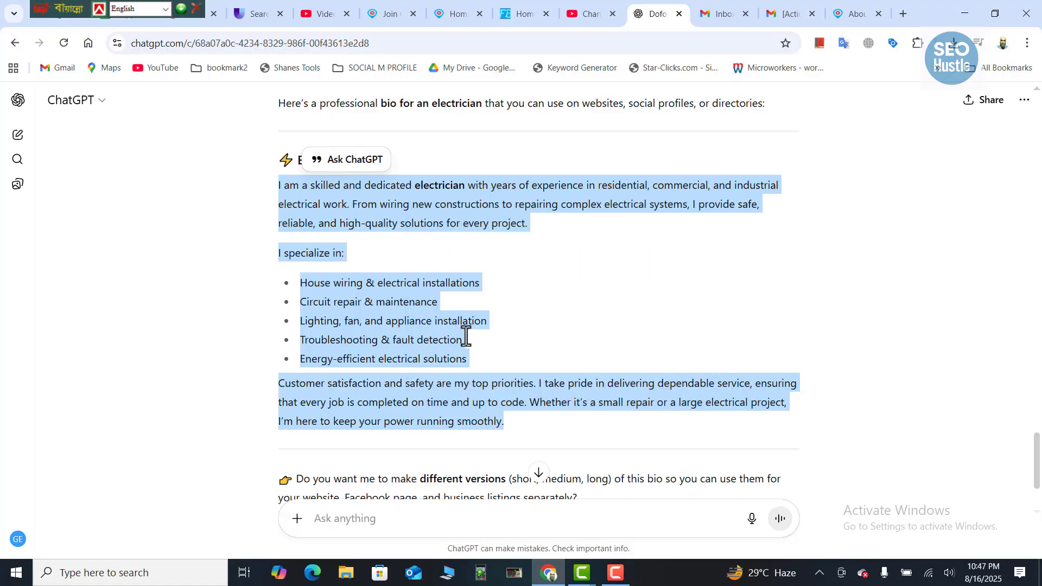
left_click(850, 14)
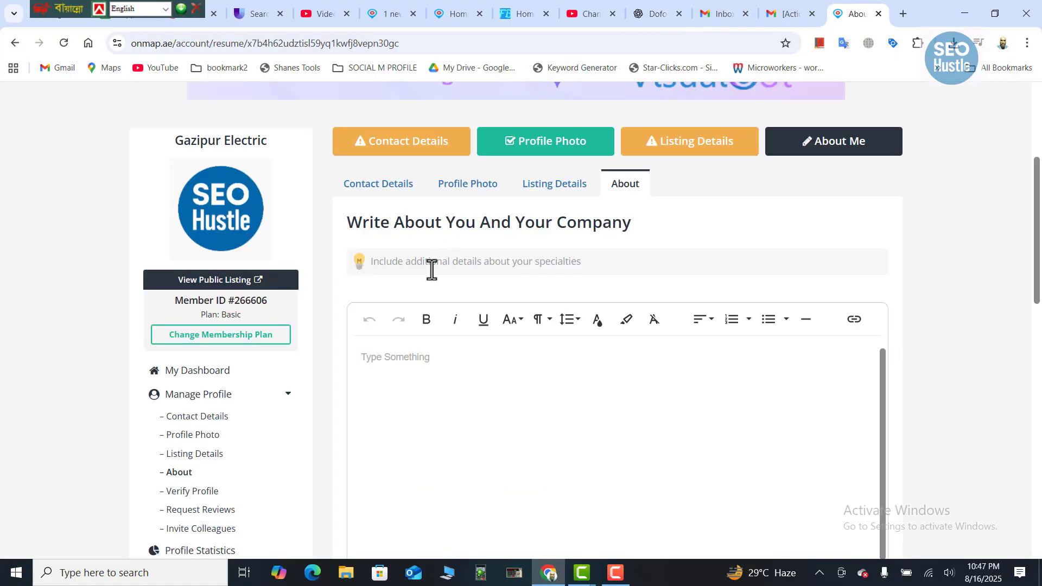
left_click(387, 372)
right_click(388, 360)
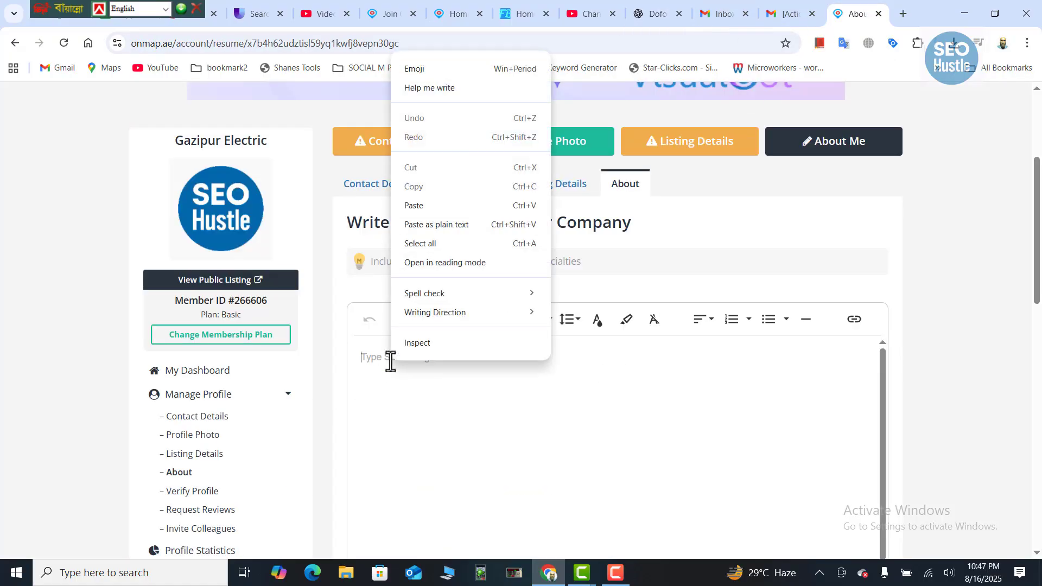
left_click(414, 205)
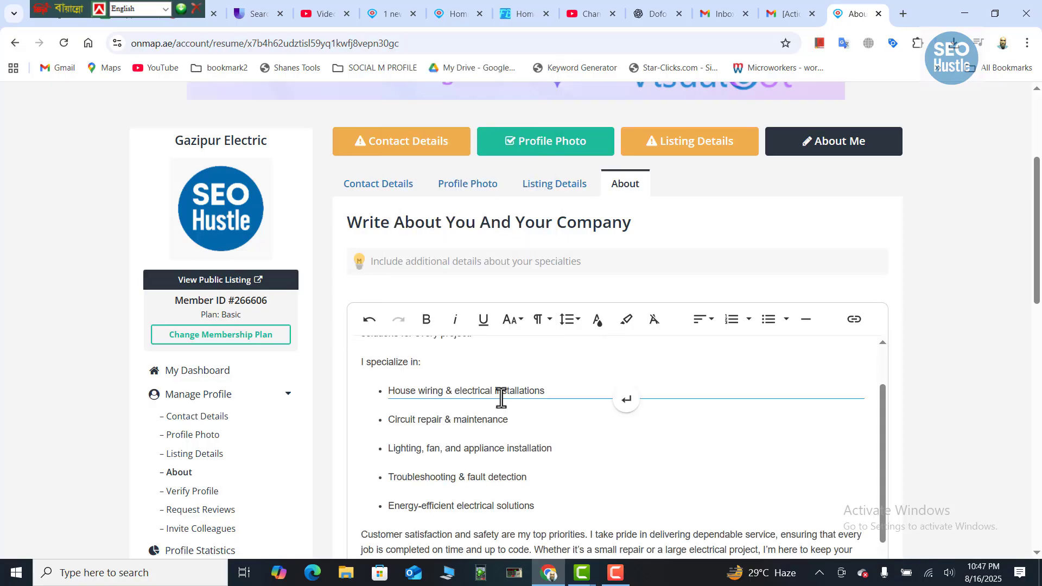
scroll(593, 449, "down", 2)
scroll(642, 340, "down", 5)
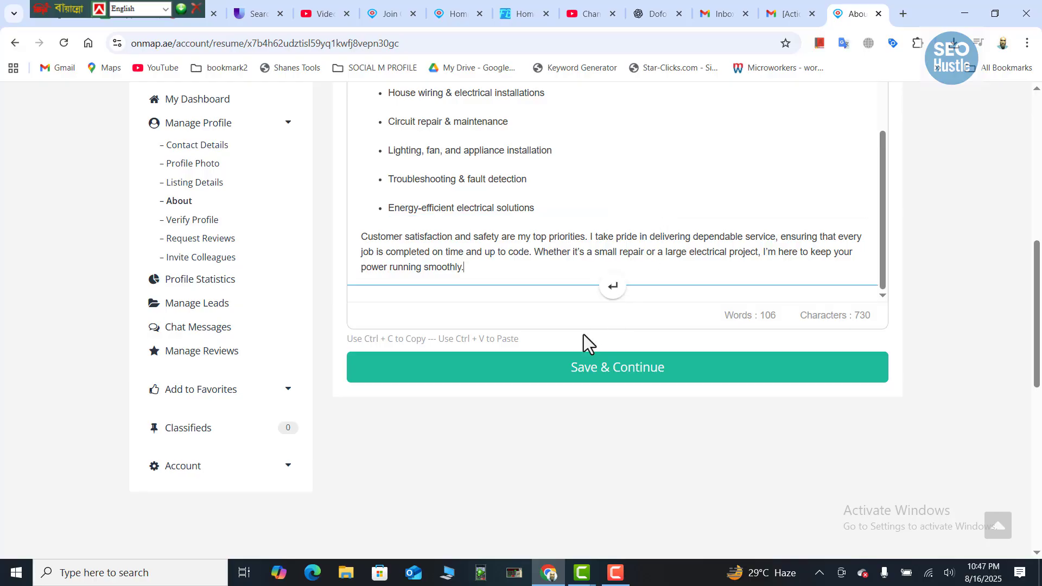
scroll(565, 343, "up", 5)
scroll(565, 344, "up", 4)
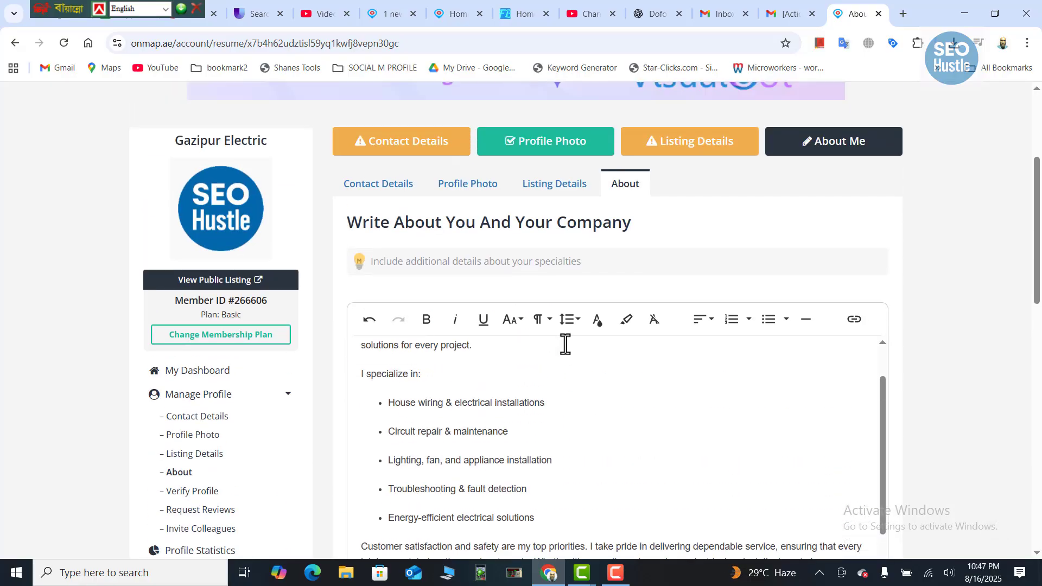
- Search Google for "gazipur electric" in a new tab, open the gazipurelectric.com website and copy its address
left_click(903, 12)
left_click(541, 46)
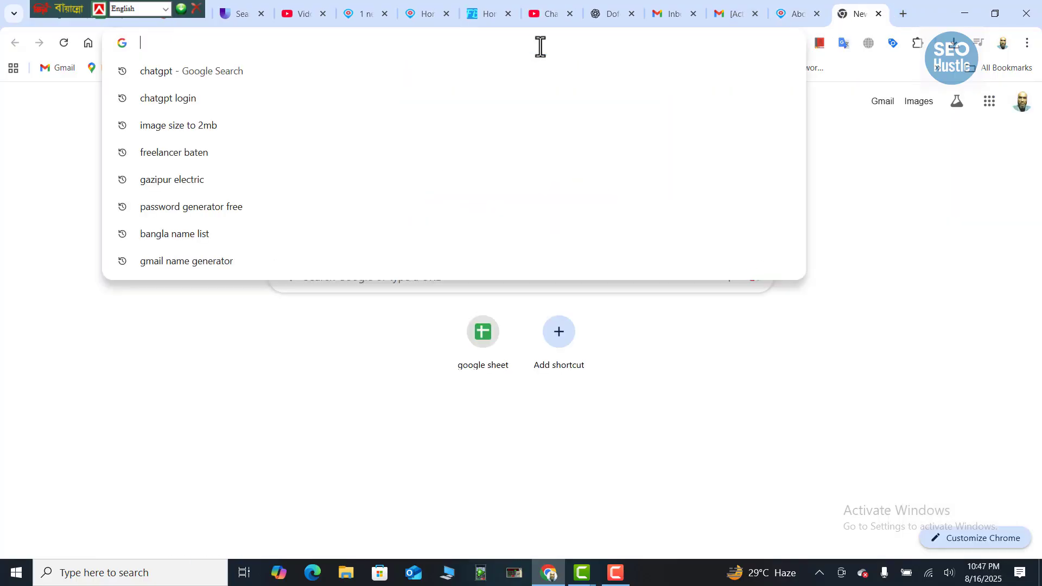
left_click(145, 183)
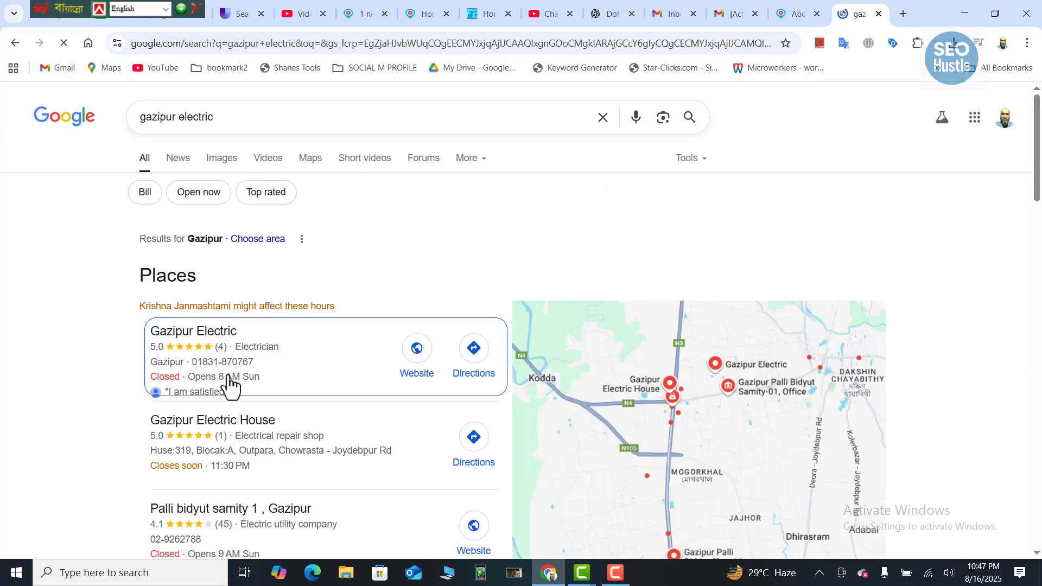
scroll(229, 384, "down", 10)
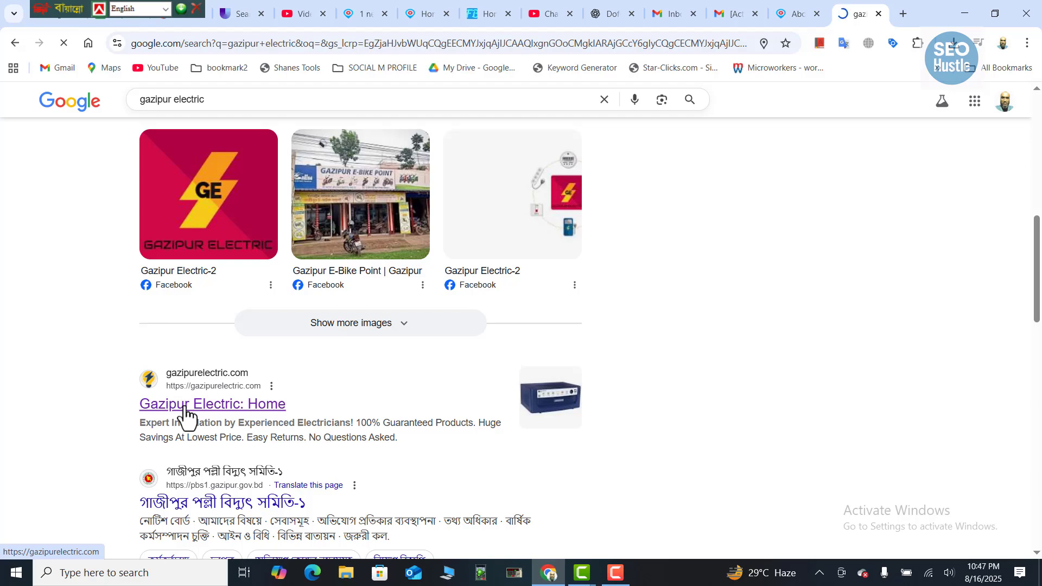
left_click(184, 407)
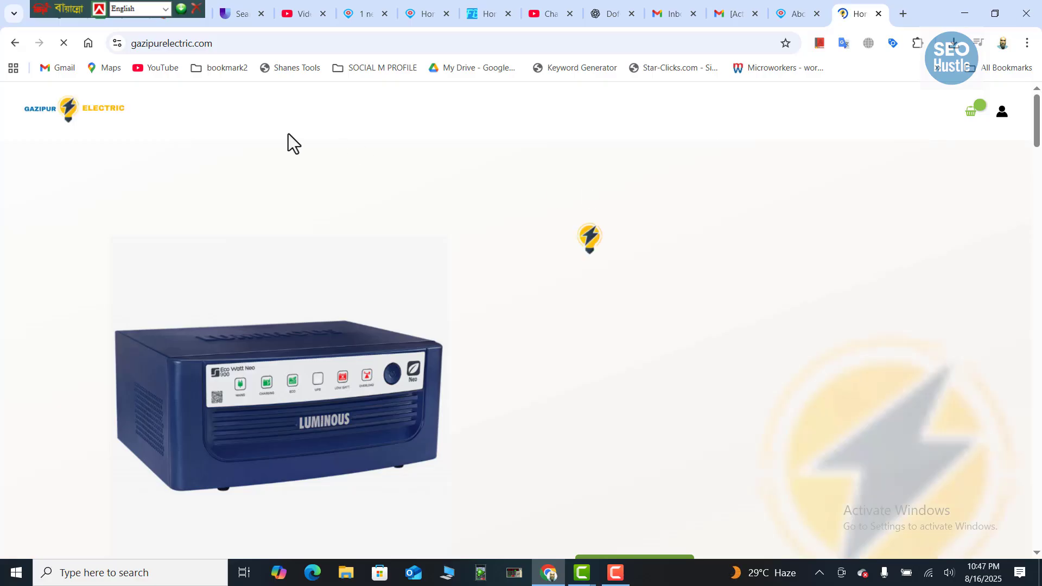
left_click(172, 45)
right_click(173, 44)
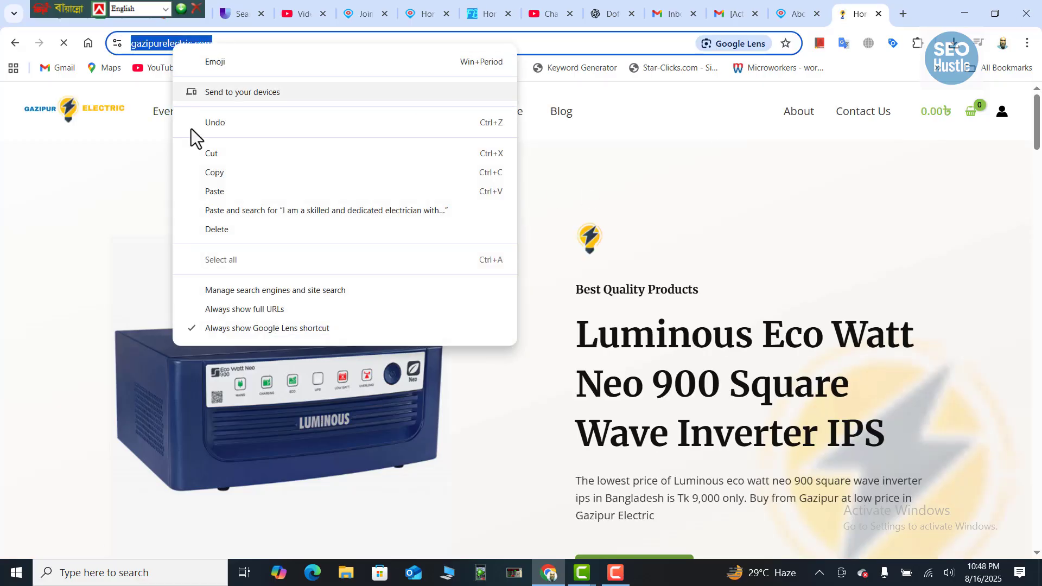
left_click(208, 171)
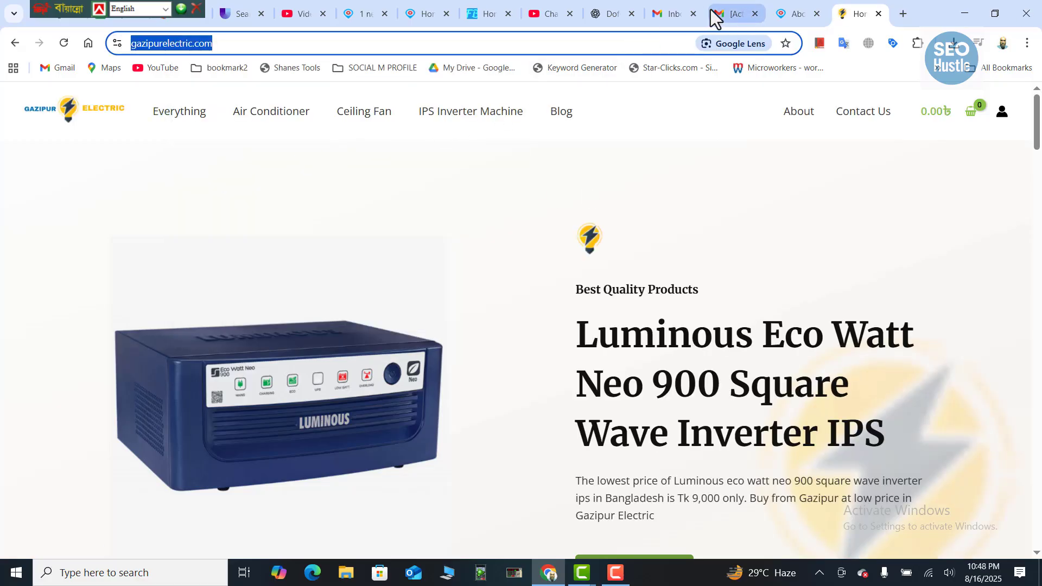
left_click(785, 15)
scroll(542, 407, "up", 4)
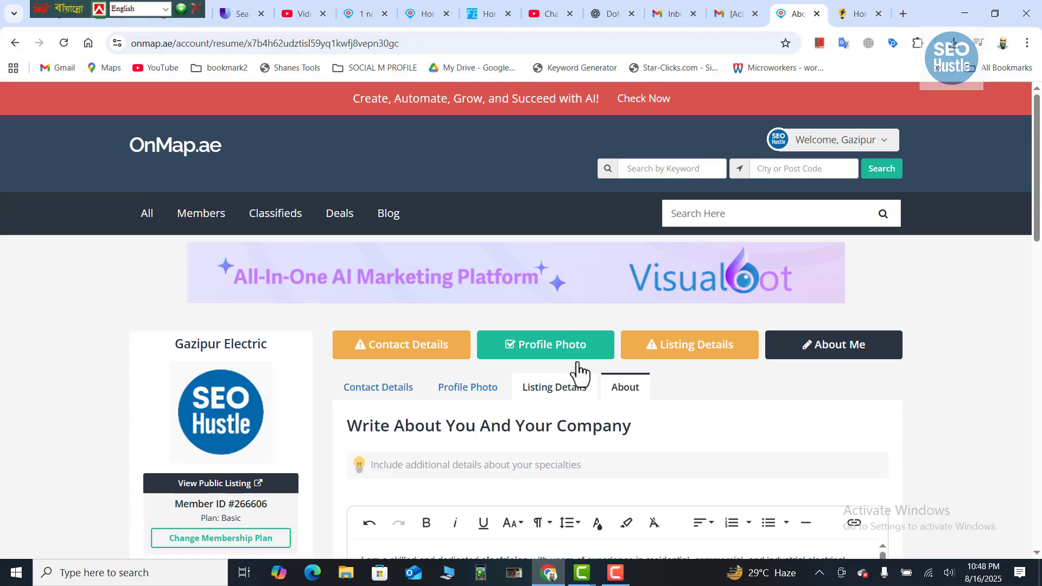
scroll(597, 336, "down", 4)
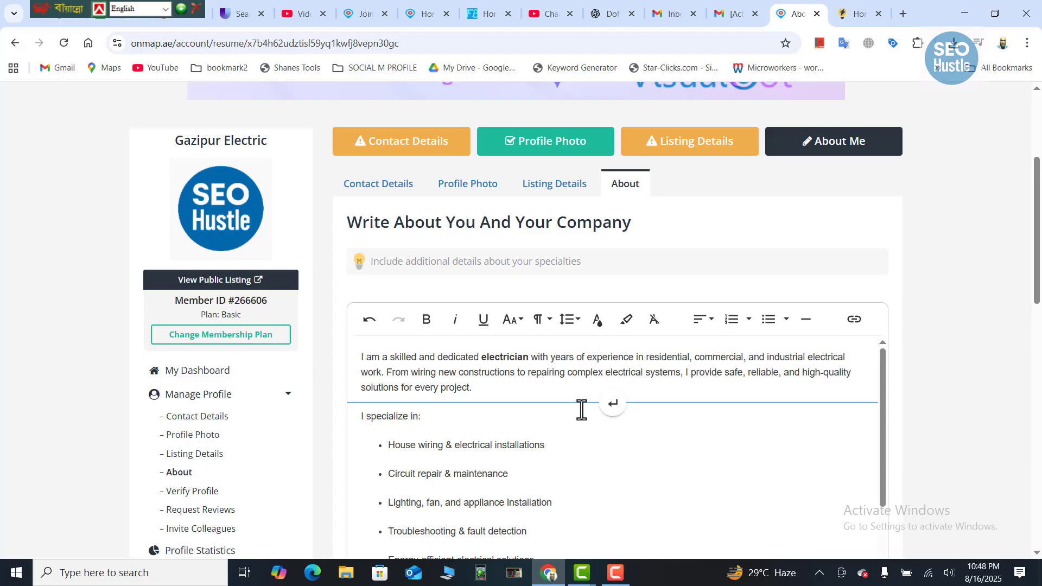
left_click_drag(483, 358, 526, 375)
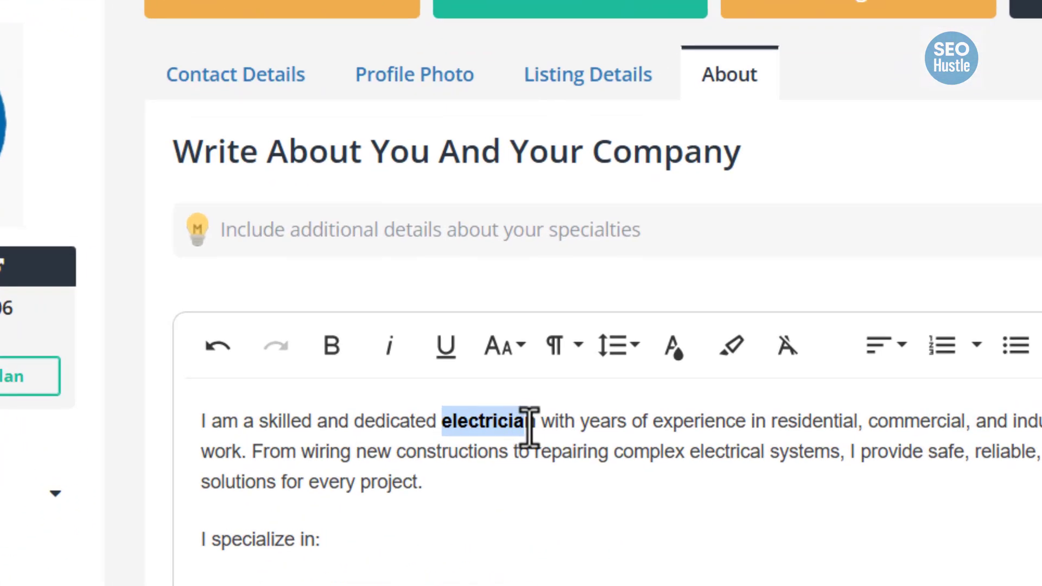
left_click_drag(529, 428, 532, 426)
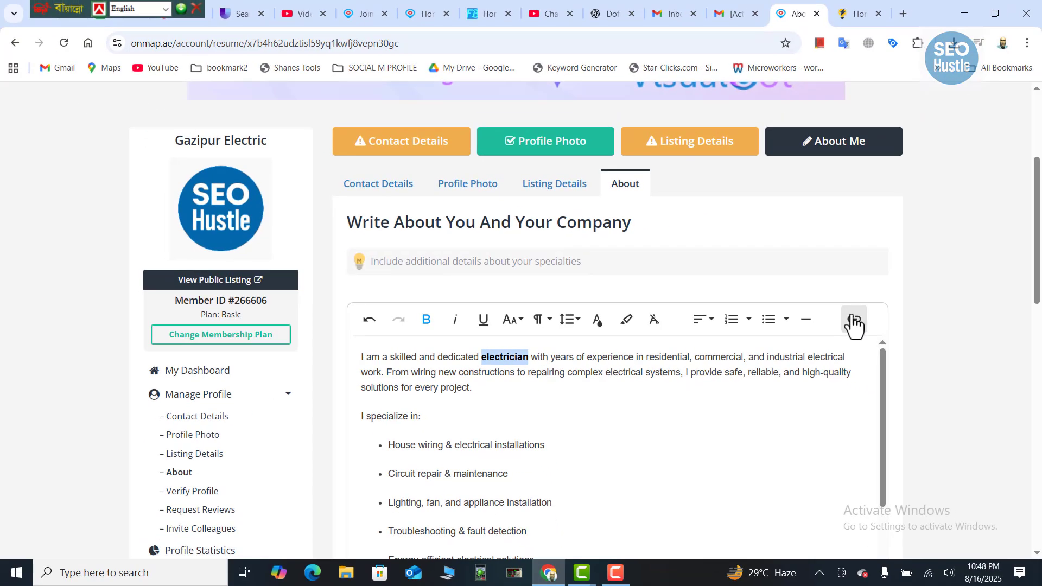
left_click(852, 321)
right_click(863, 372)
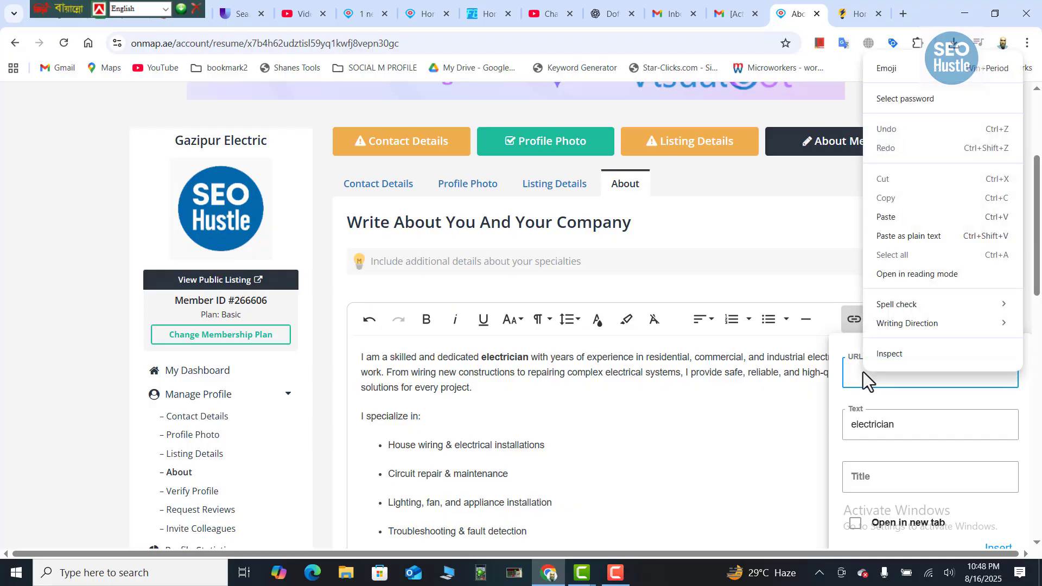
left_click(895, 215)
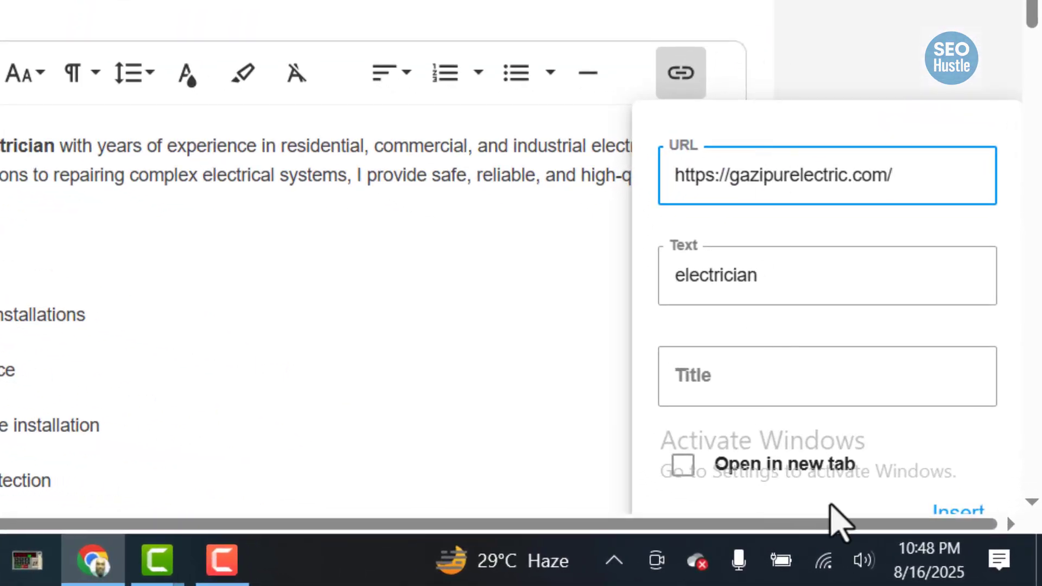
left_click(683, 465)
scroll(851, 18, "down", 5)
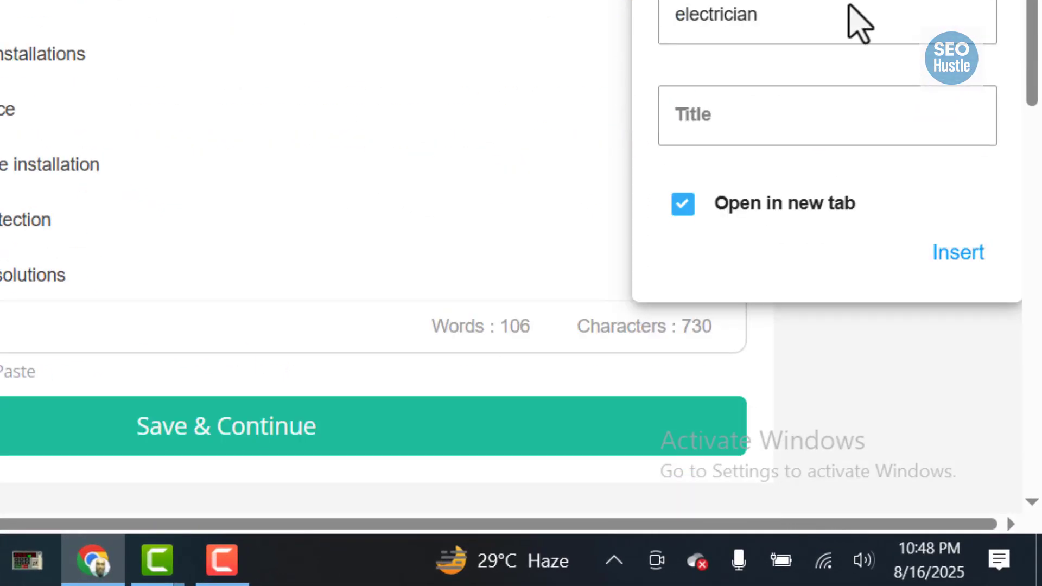
left_click(960, 254)
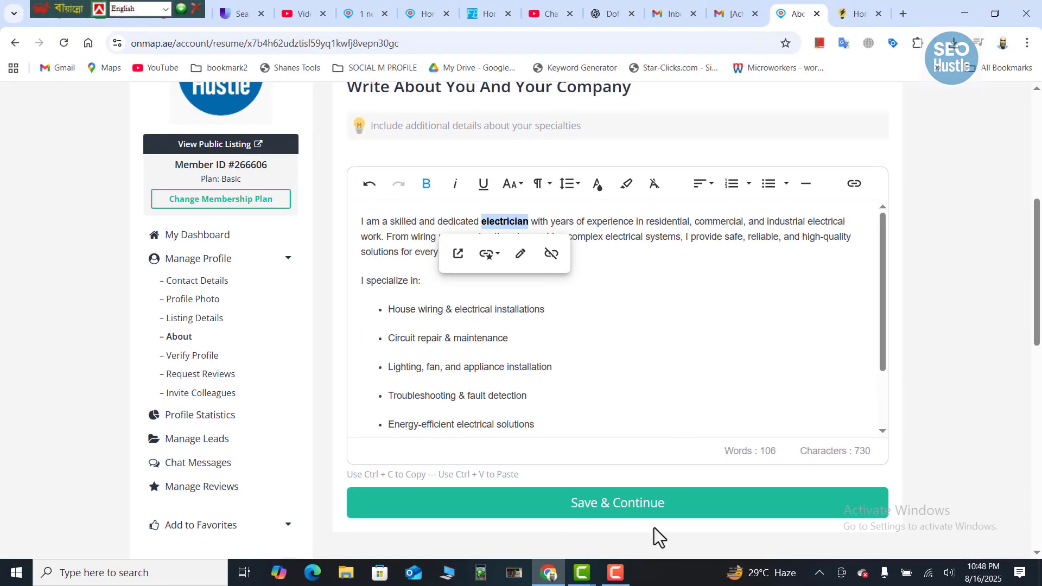
- Save the About section and open the profile's public listing to view the published bio
left_click(648, 510)
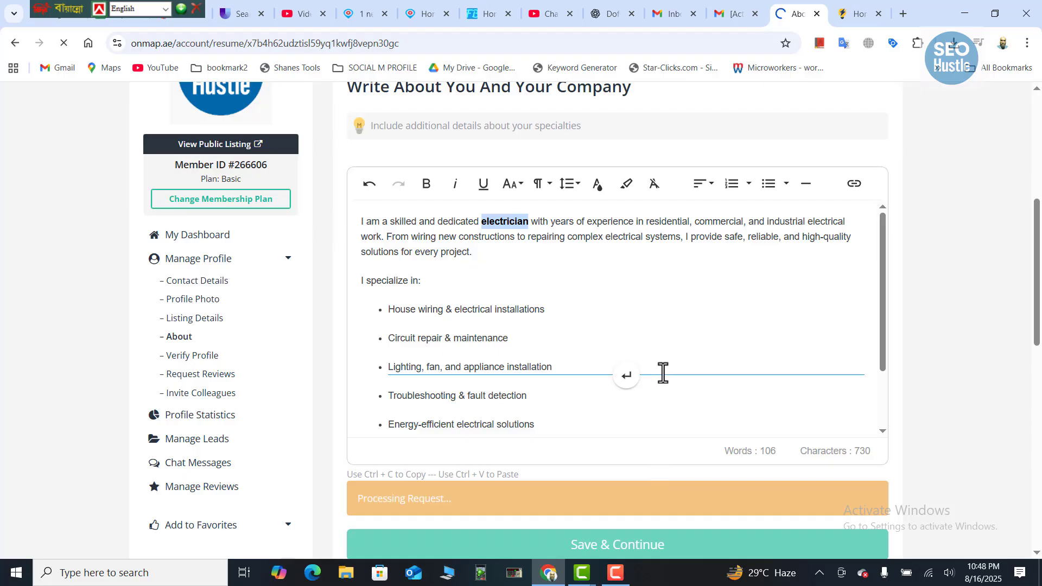
scroll(662, 373, "down", 3)
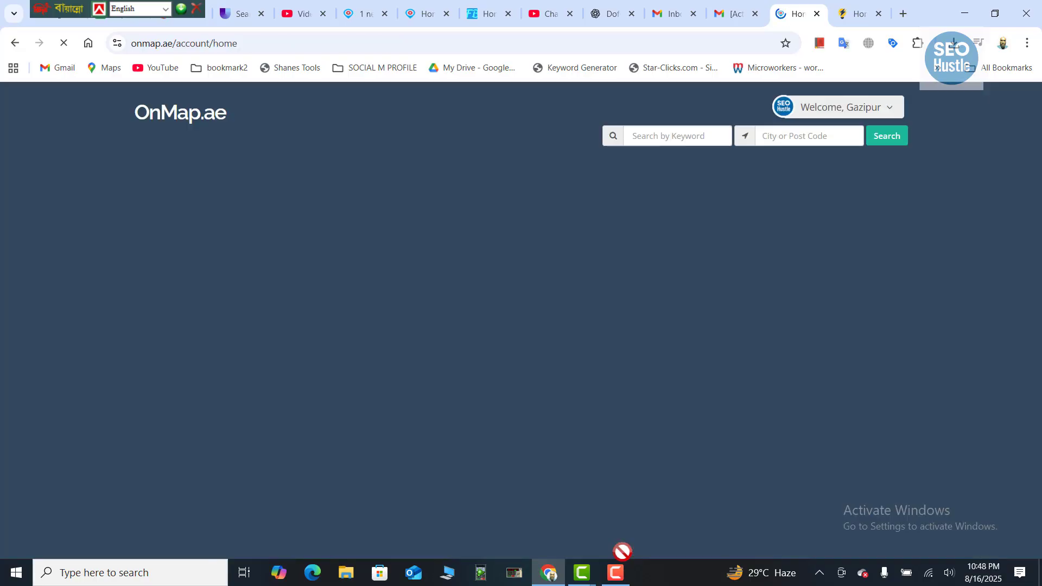
scroll(635, 331, "down", 2)
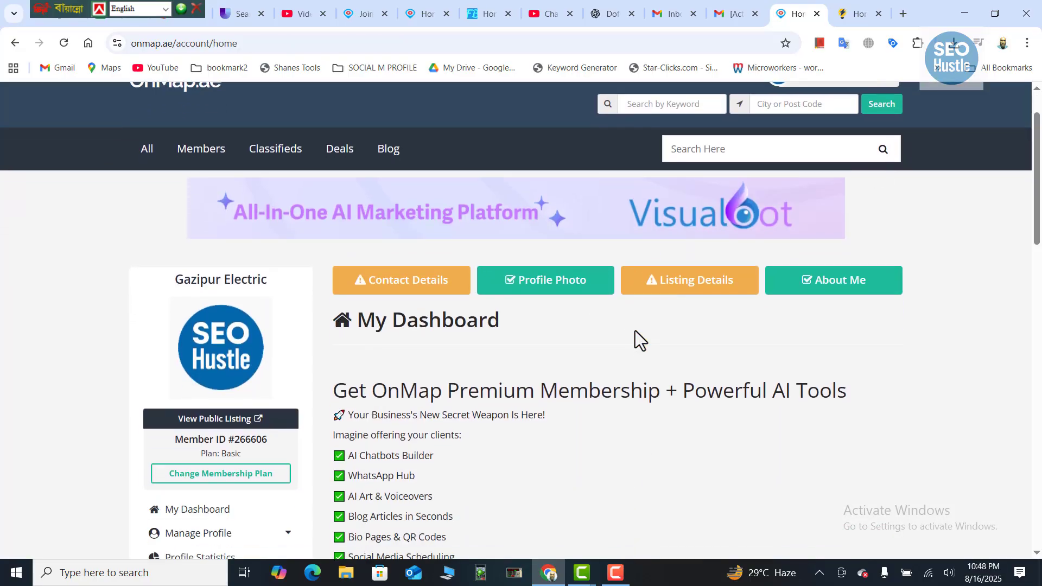
scroll(477, 404, "down", 4)
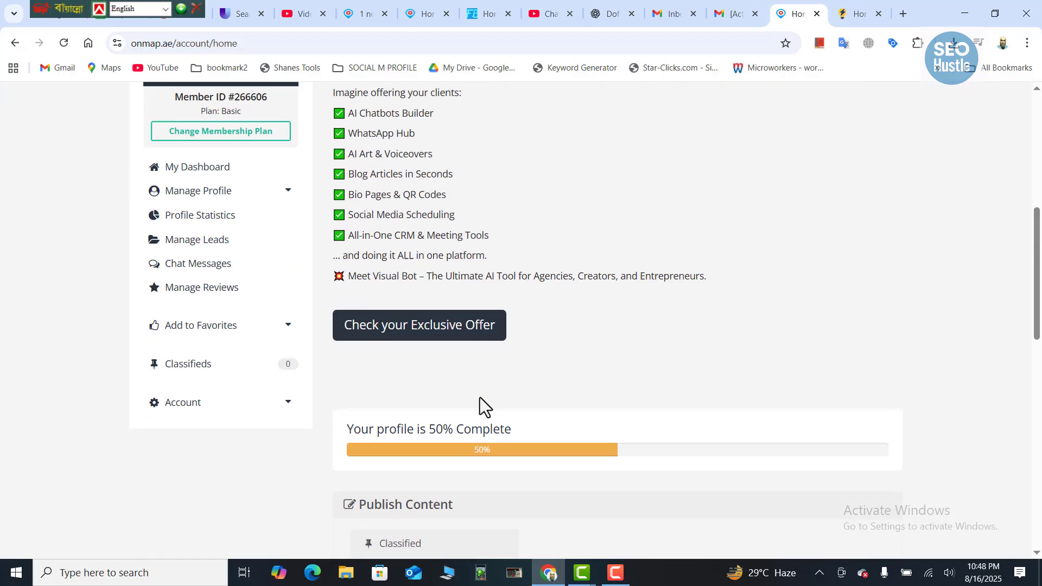
scroll(480, 397, "up", 5)
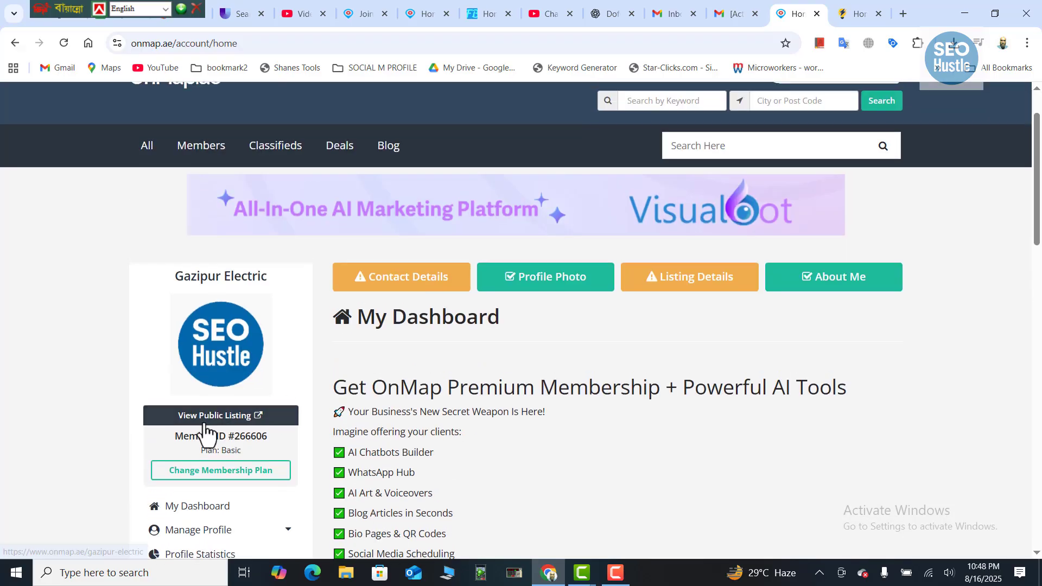
left_click(205, 422)
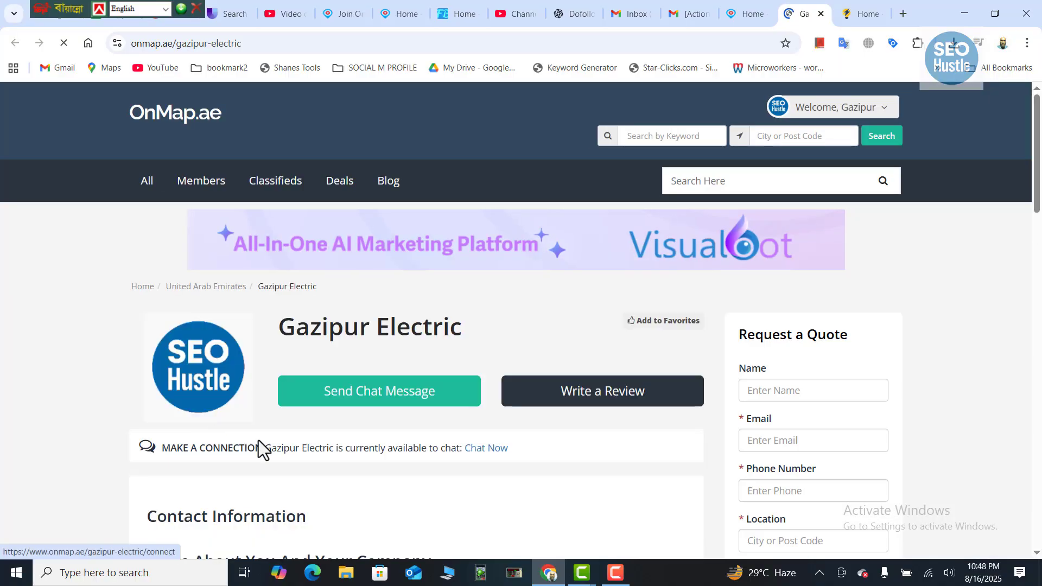
scroll(384, 429, "down", 5)
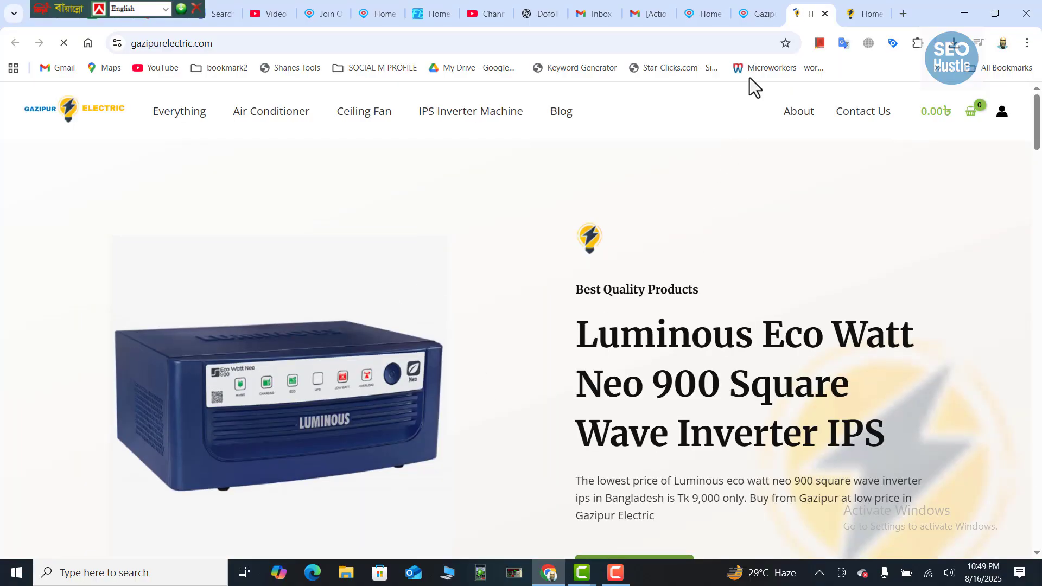
- Return to the public listing and inspect the HTML of the "electrician" link, including its rel attribute, closing the developer tools when done
left_click(747, 8)
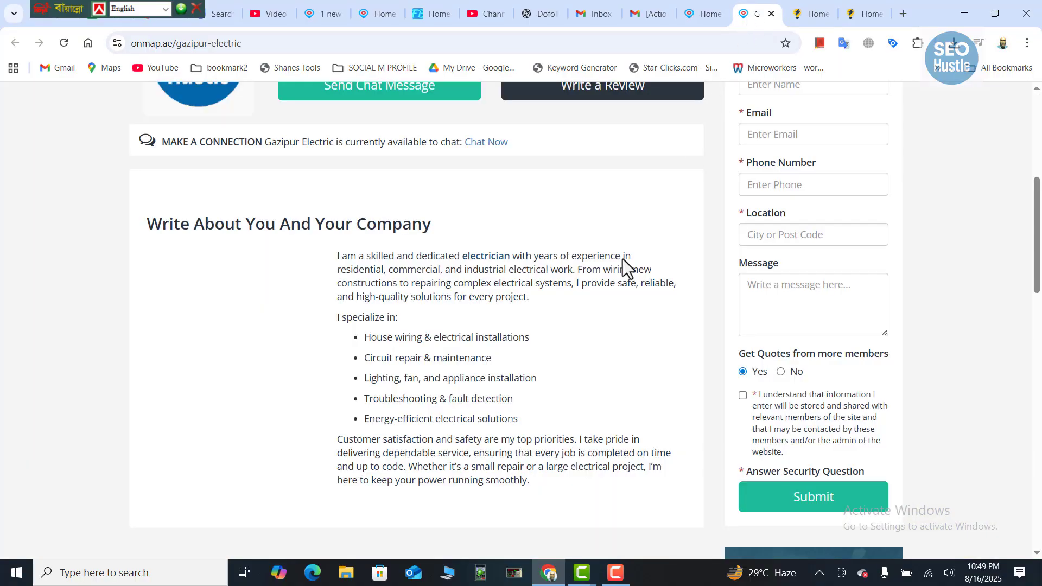
right_click(483, 263)
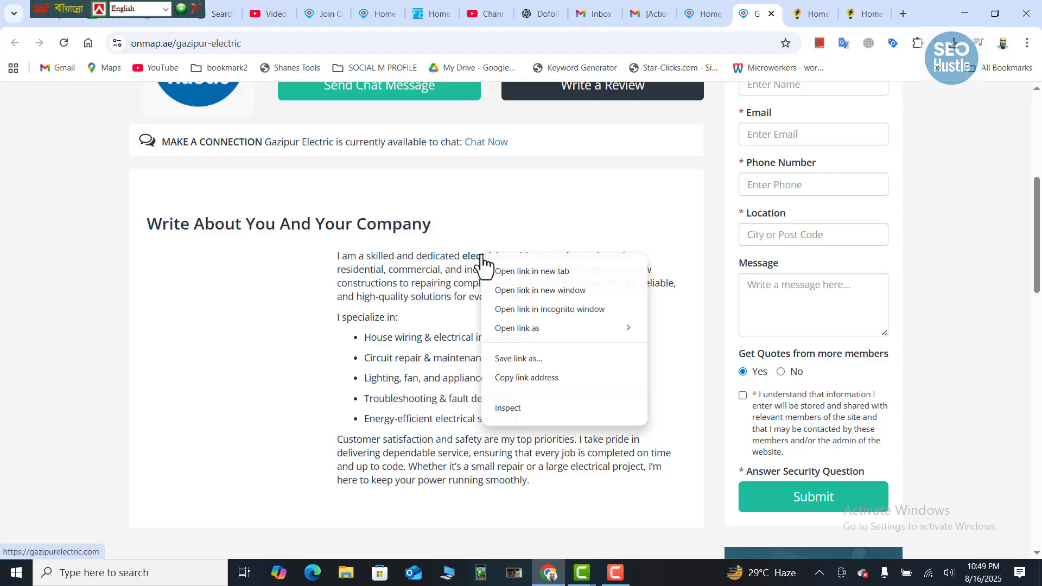
left_click(516, 406)
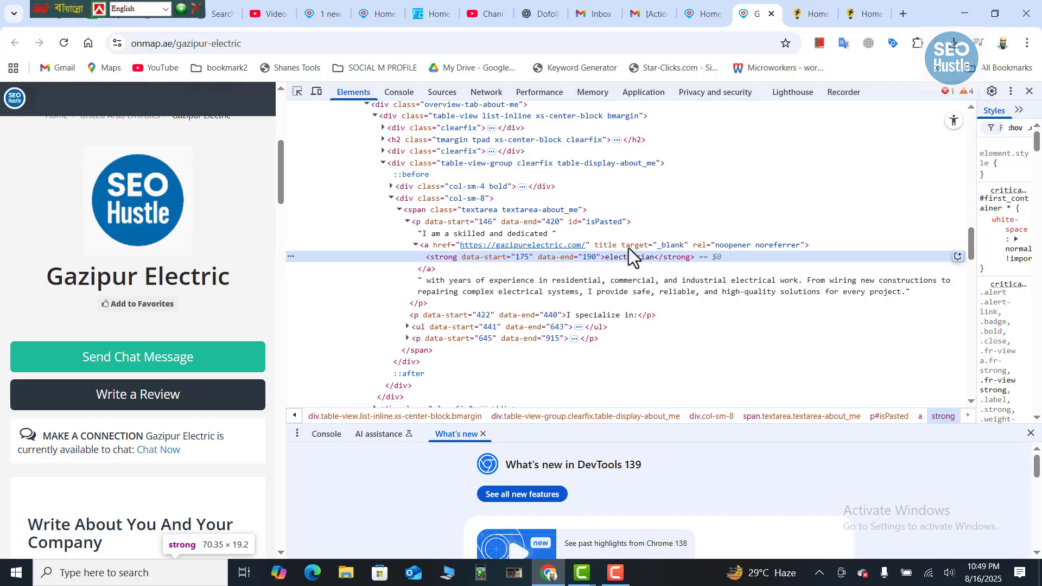
left_click(1030, 92)
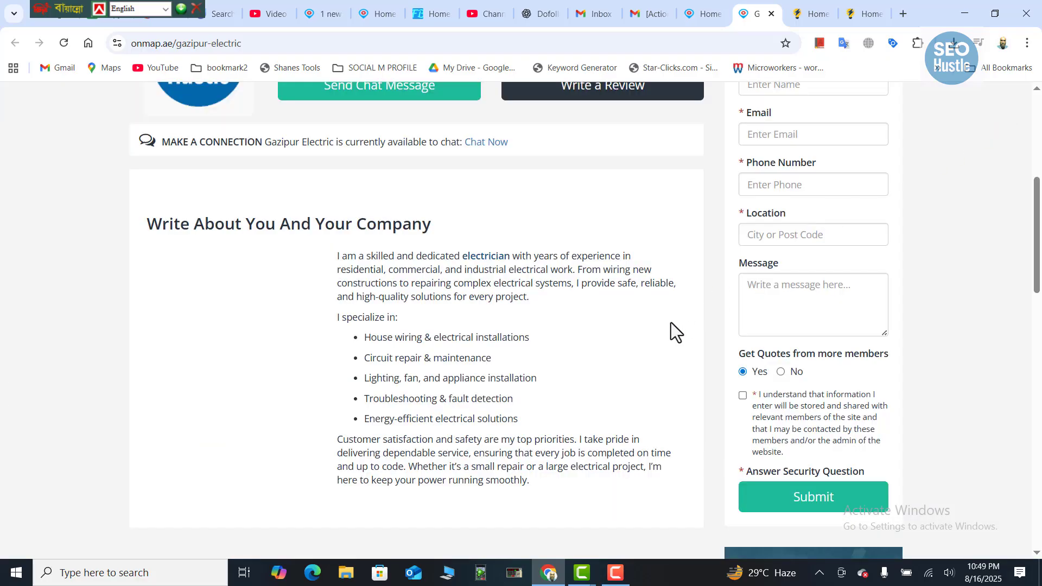
scroll(671, 330, "up", 1)
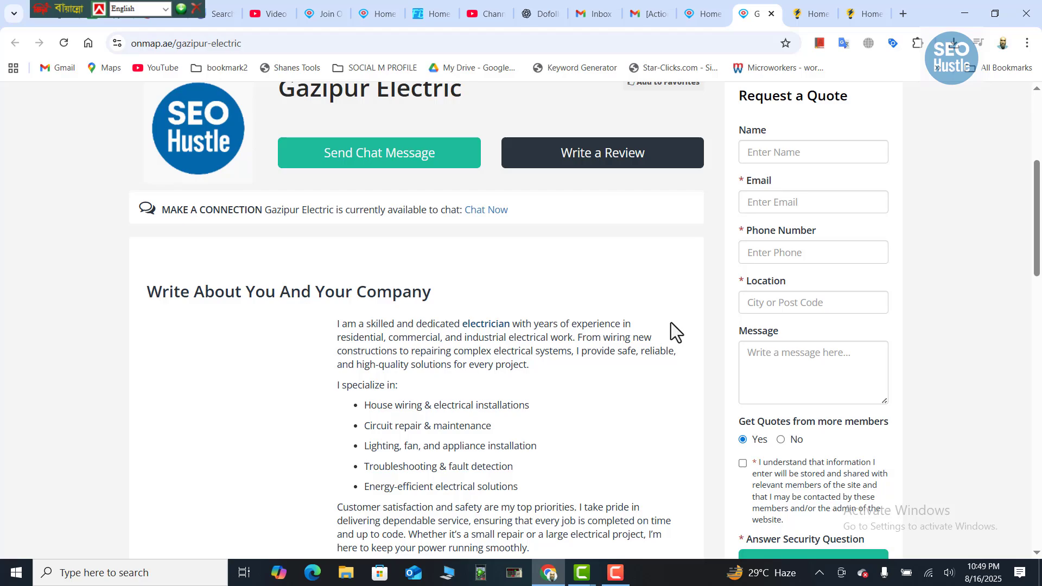